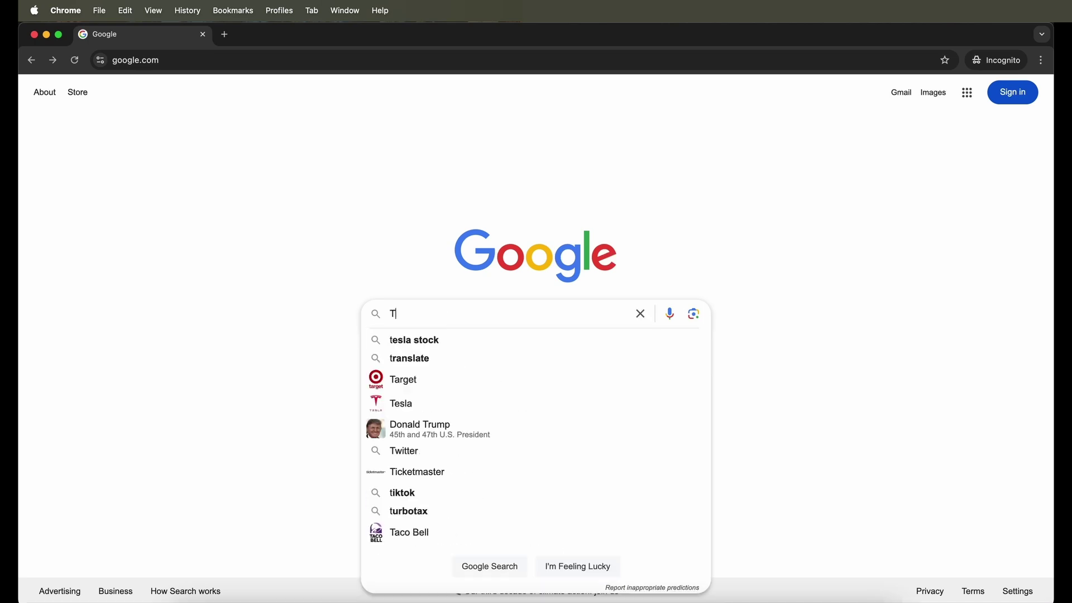
- Search Google for 'Tableau Public Download' and open the official tableau.com product page
type("u")
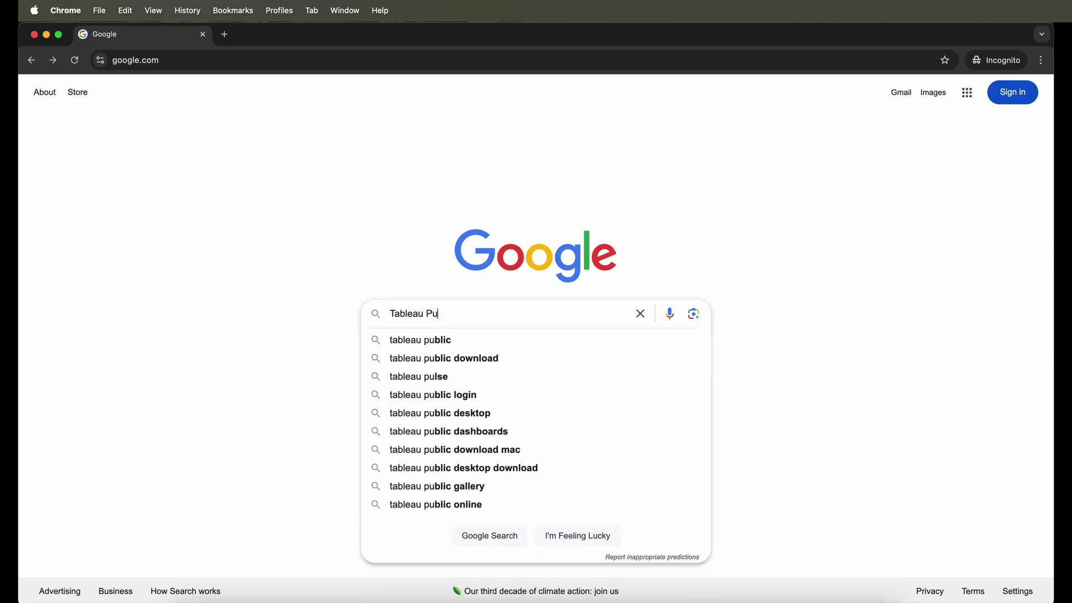
type("blic Download")
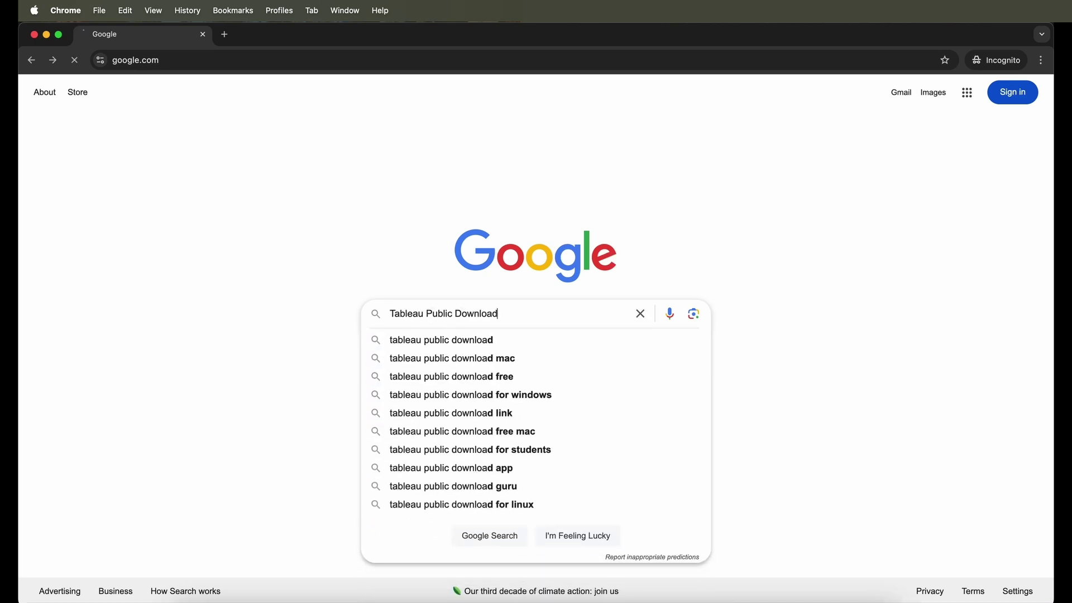
key("Return")
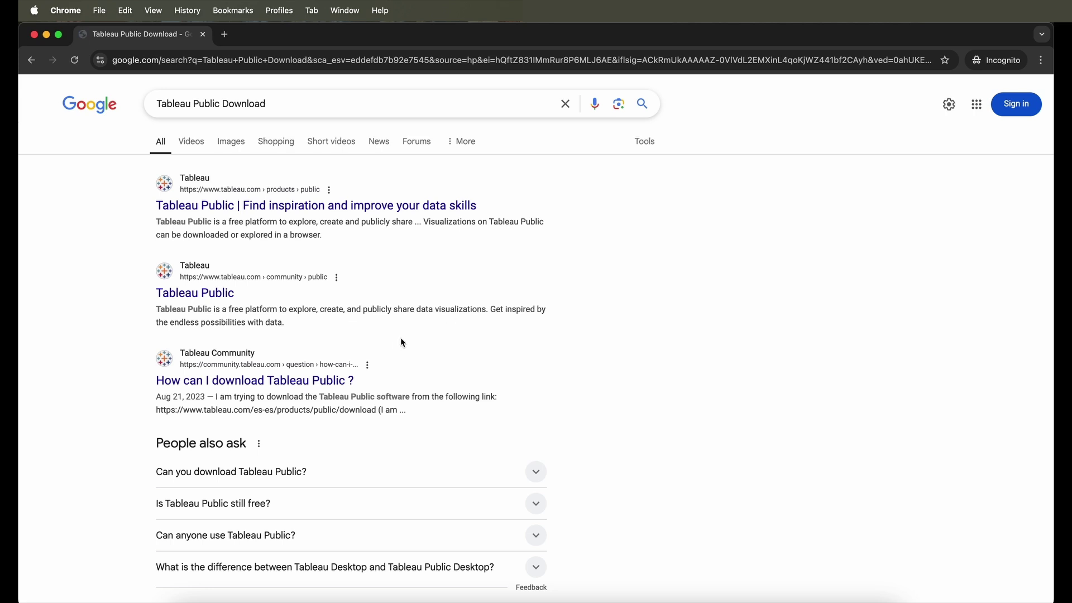
left_click(358, 213)
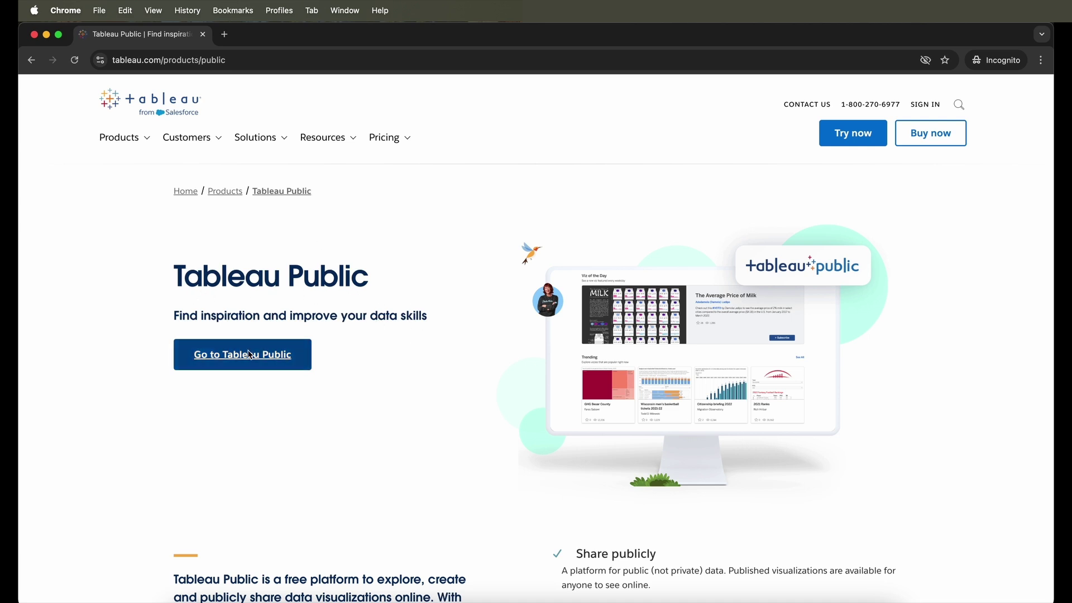
- Go to the Tableau Public site and look over its Learn and Create menus
left_click(276, 362)
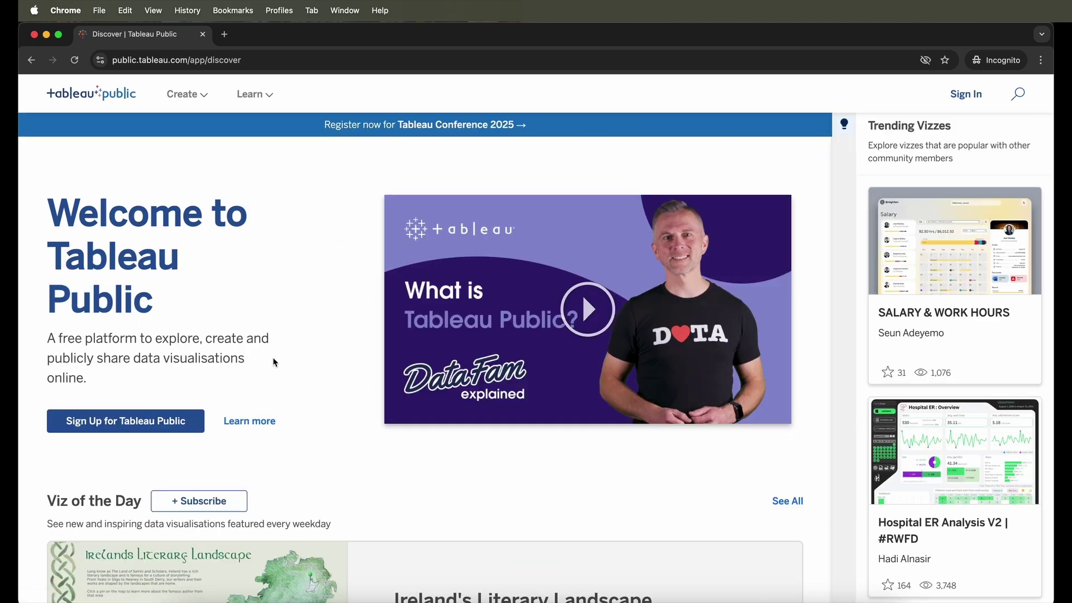
mouse_move(248, 106)
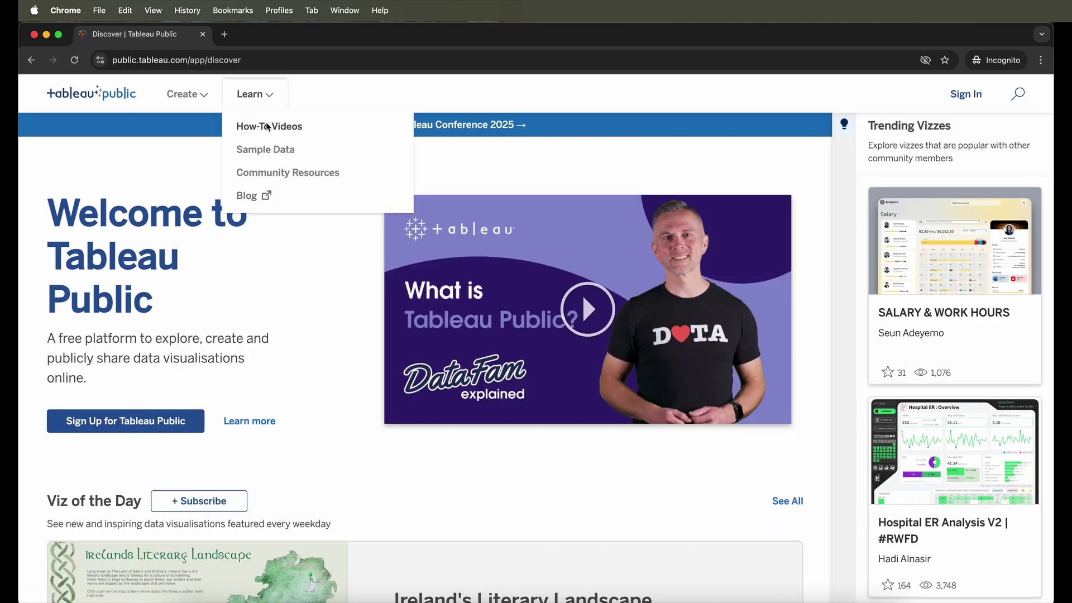
mouse_move(217, 98)
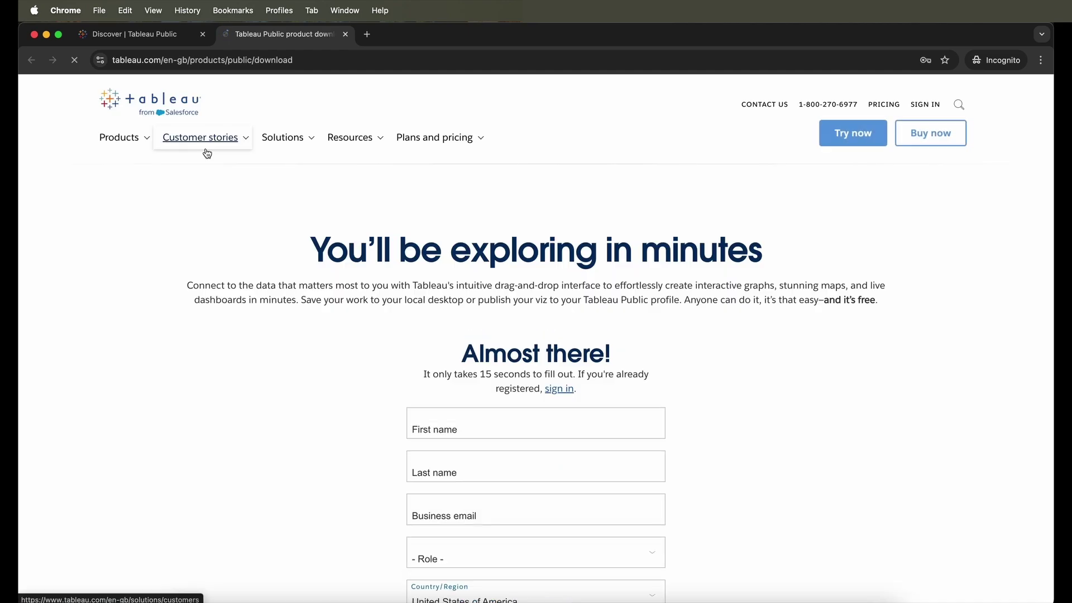
- Enter the user's first name and business e-mail in the download form
scroll(294, 307, "down", 4)
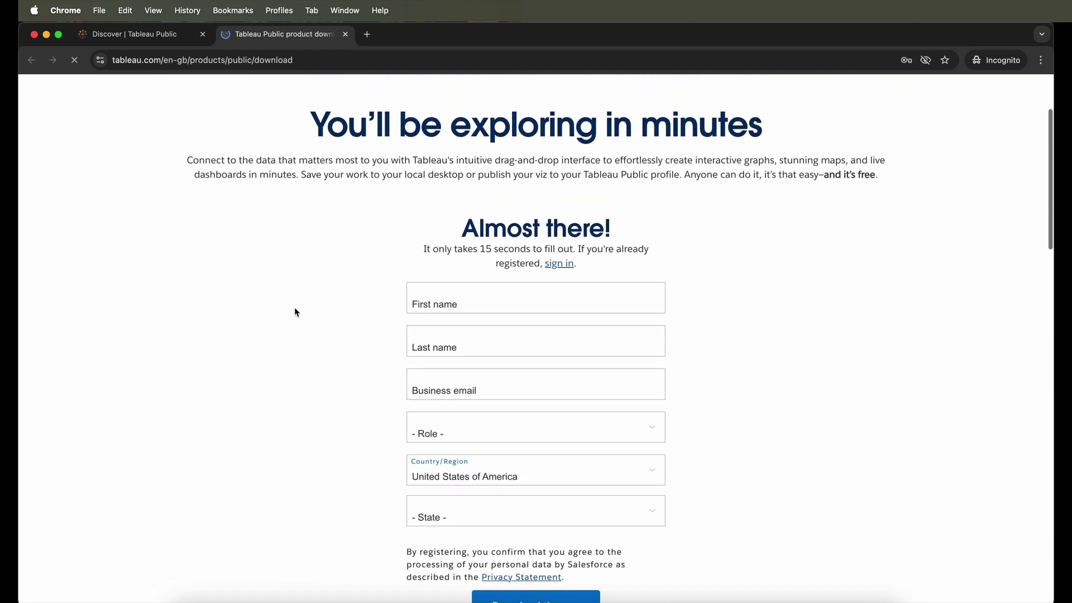
left_click(448, 287)
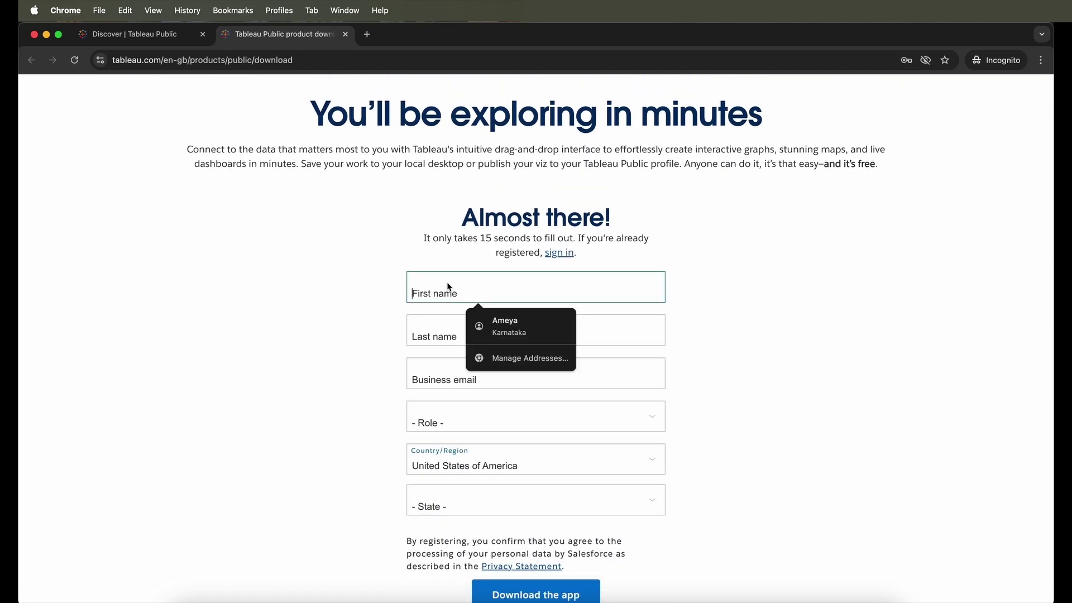
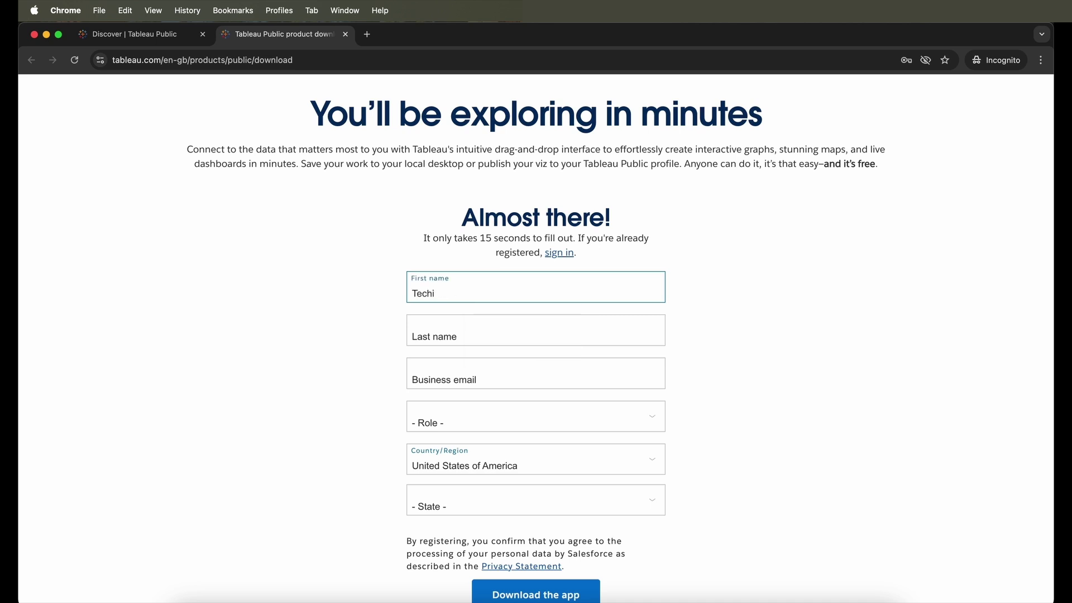
key("Tab")
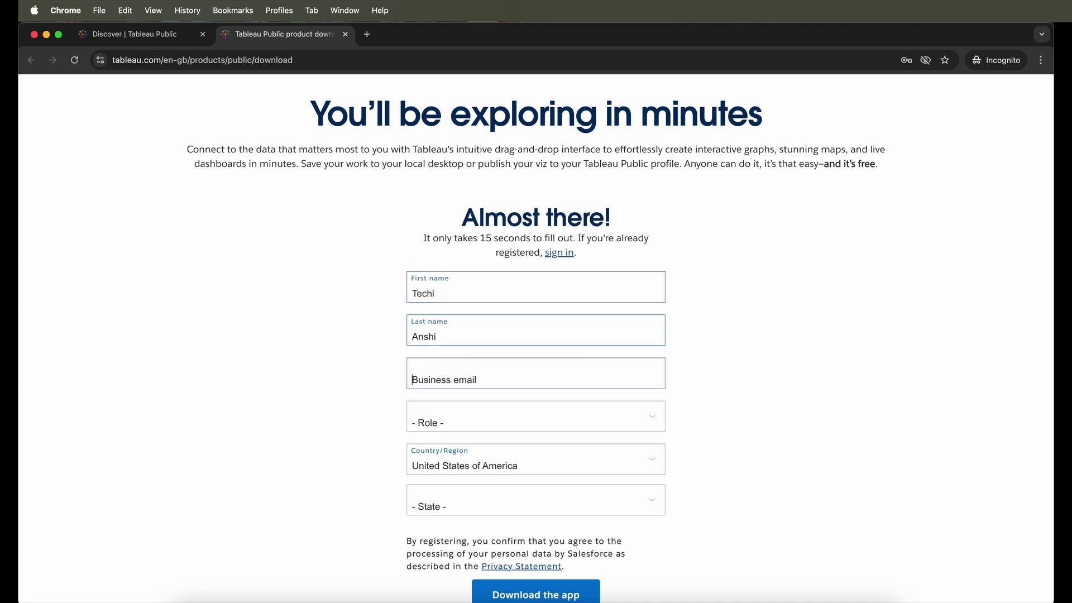
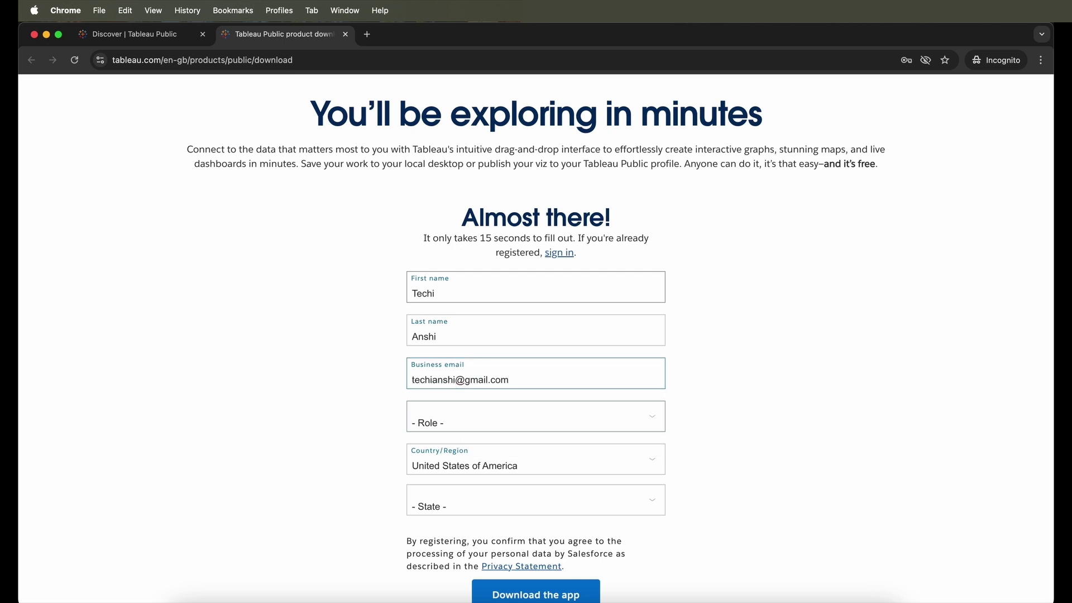
key("Tab")
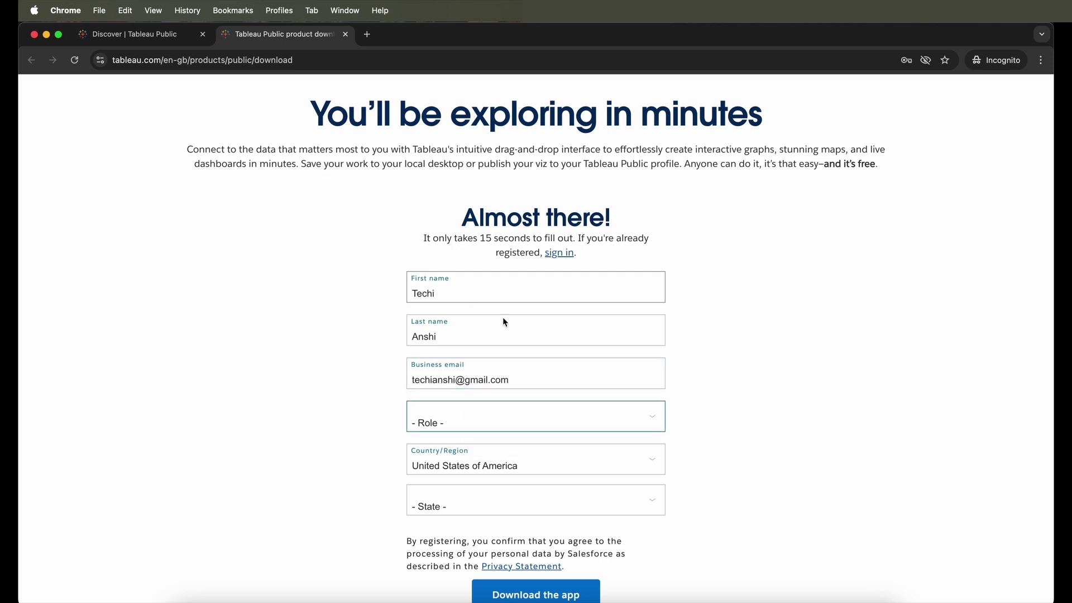
- Choose Personal User as the role and India as the country
left_click(485, 418)
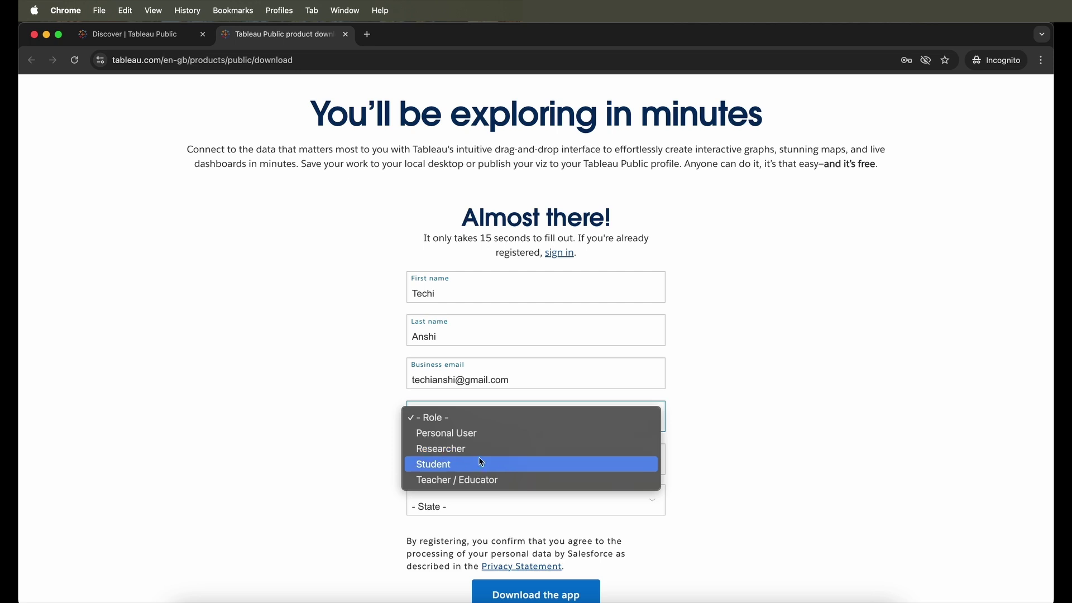
left_click(484, 440)
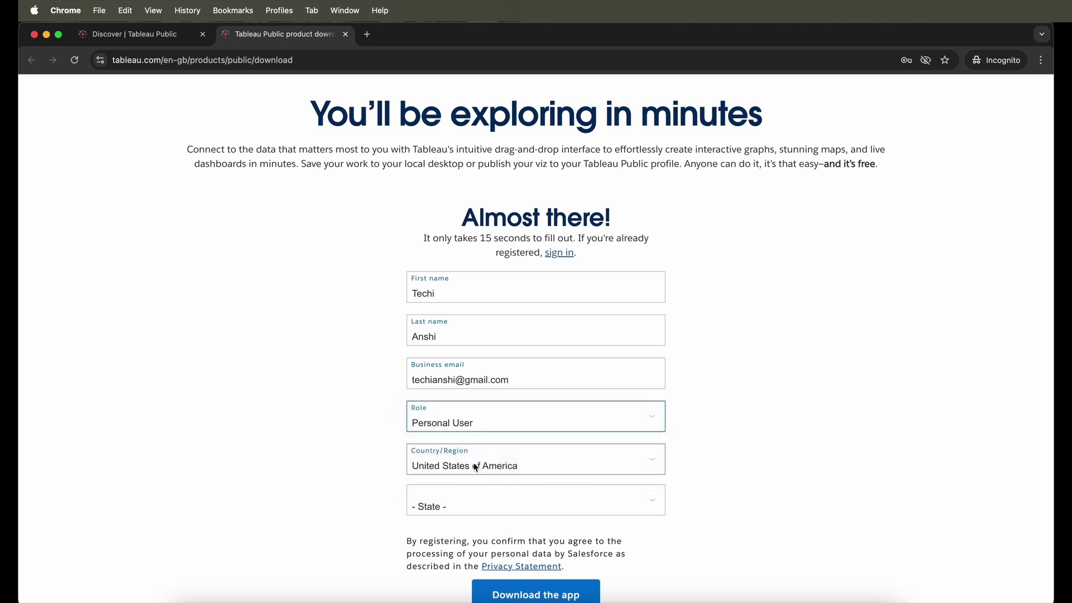
left_click(443, 464)
left_click(452, 508)
scroll(448, 507, "down", 3)
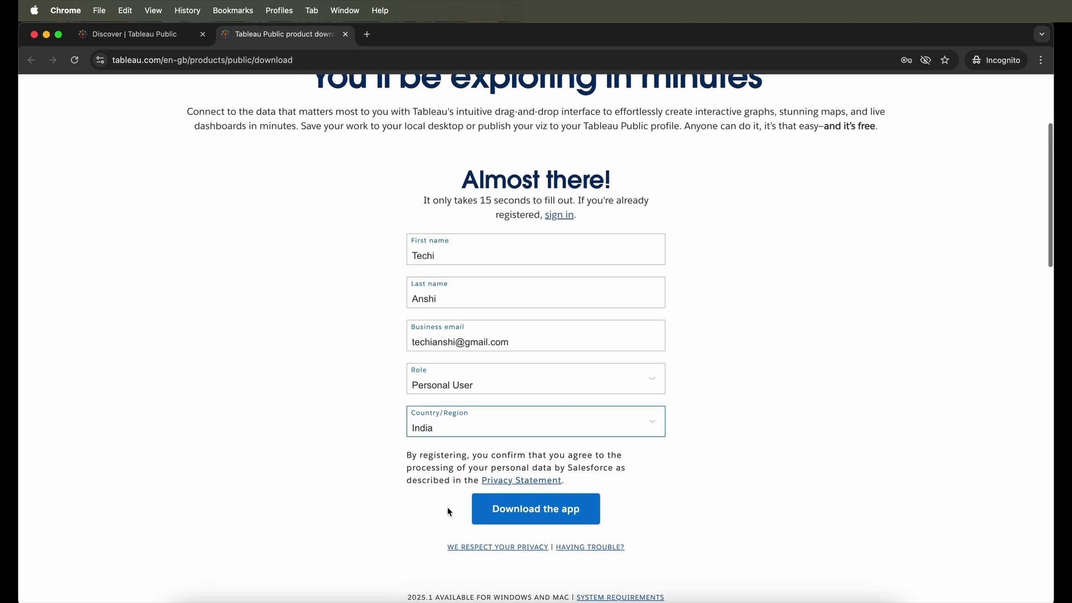
- Submit the download form and always allow pop-ups from public.tableau.com
left_click(534, 473)
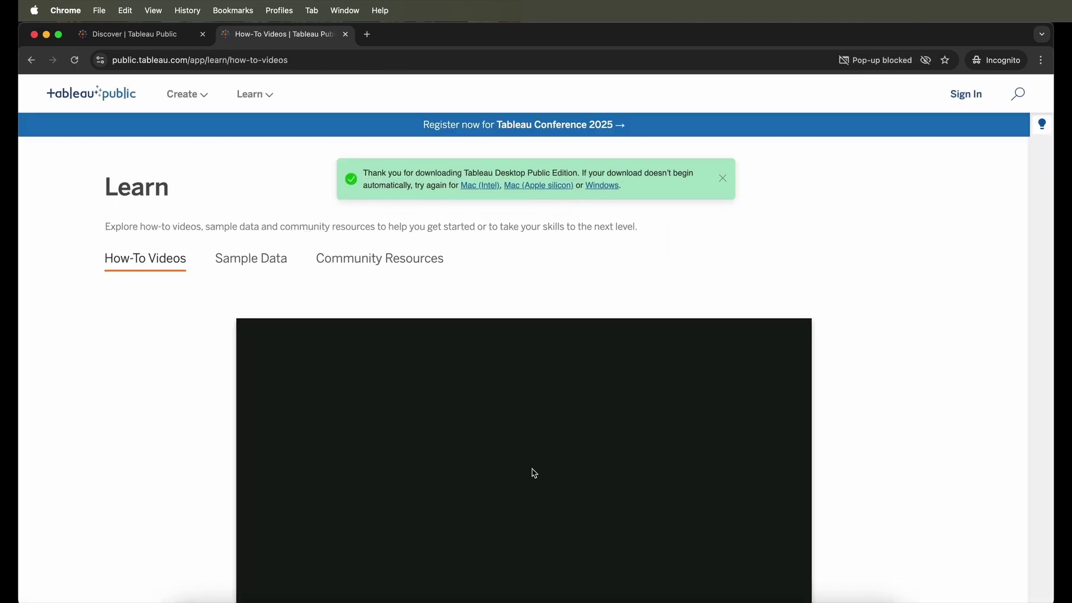
left_click(906, 60)
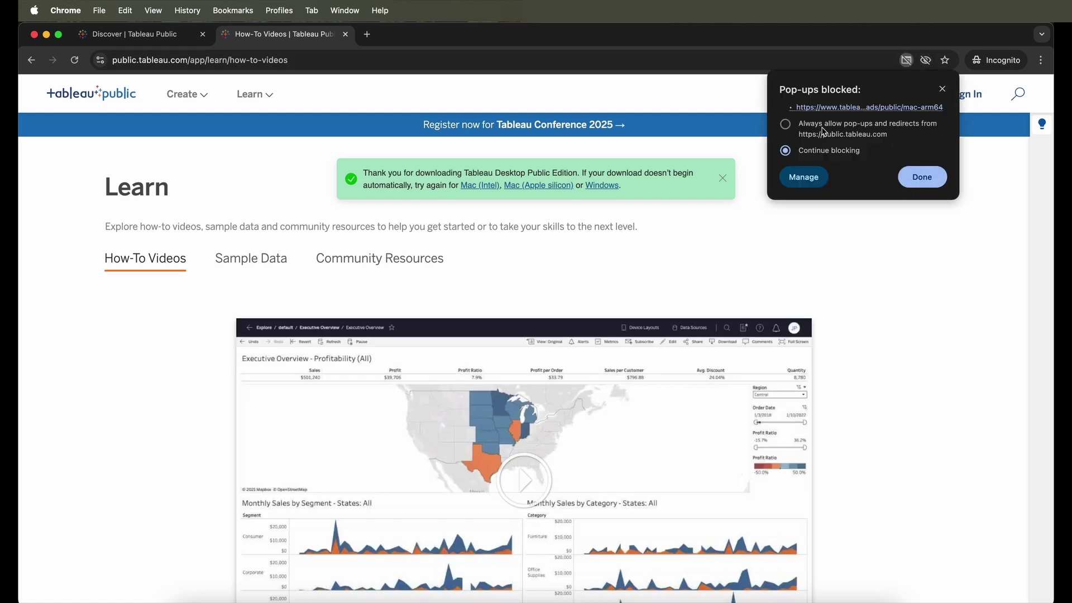
left_click(825, 128)
left_click(921, 183)
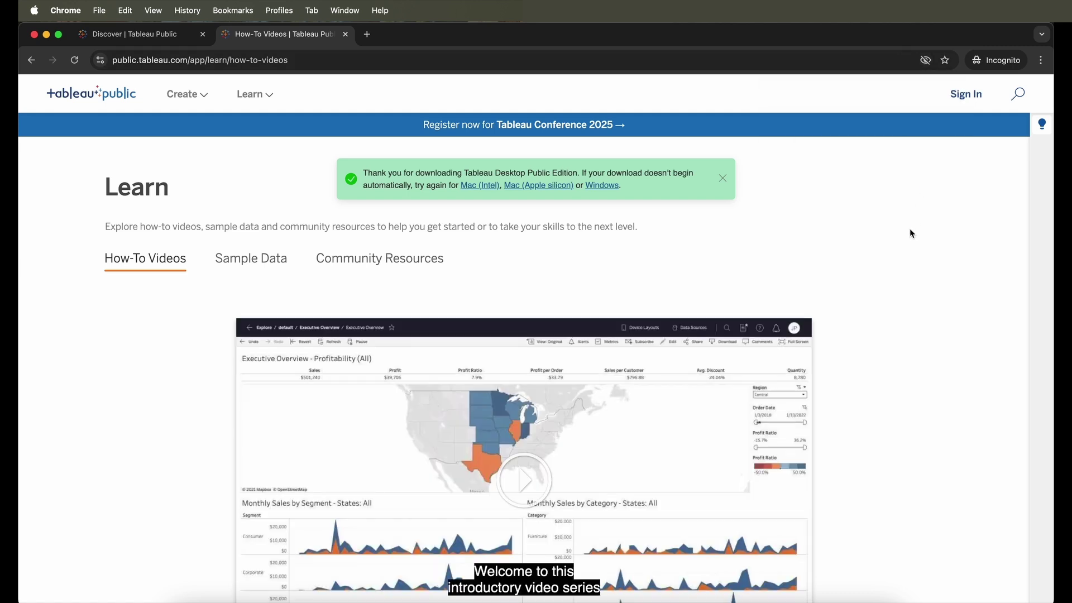
scroll(911, 233, "down", 1)
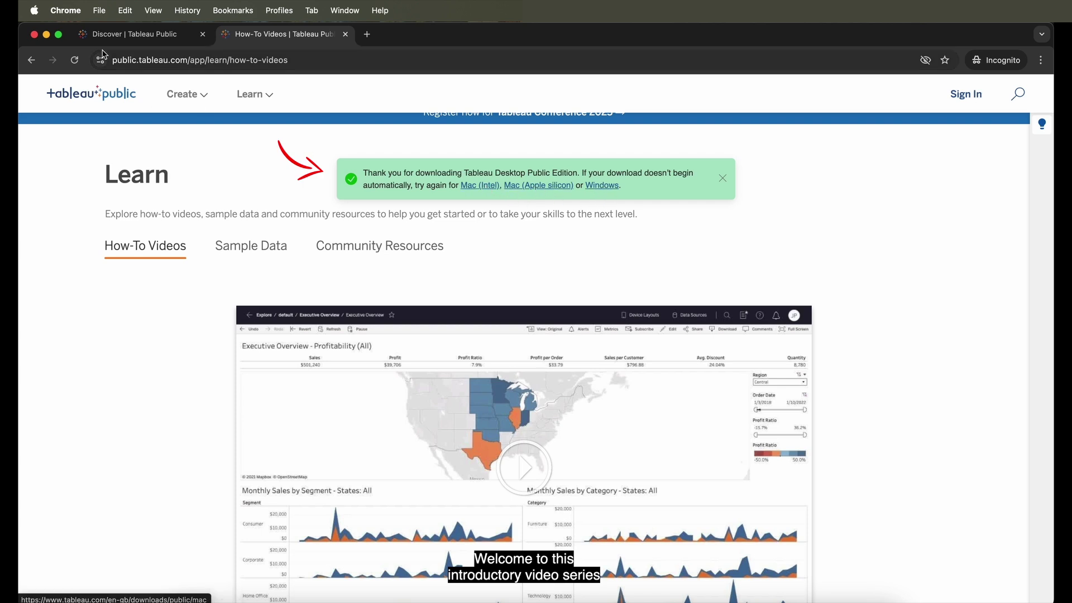
- Check About This Mac to confirm the chip is an Apple M1 Pro
left_click(34, 11)
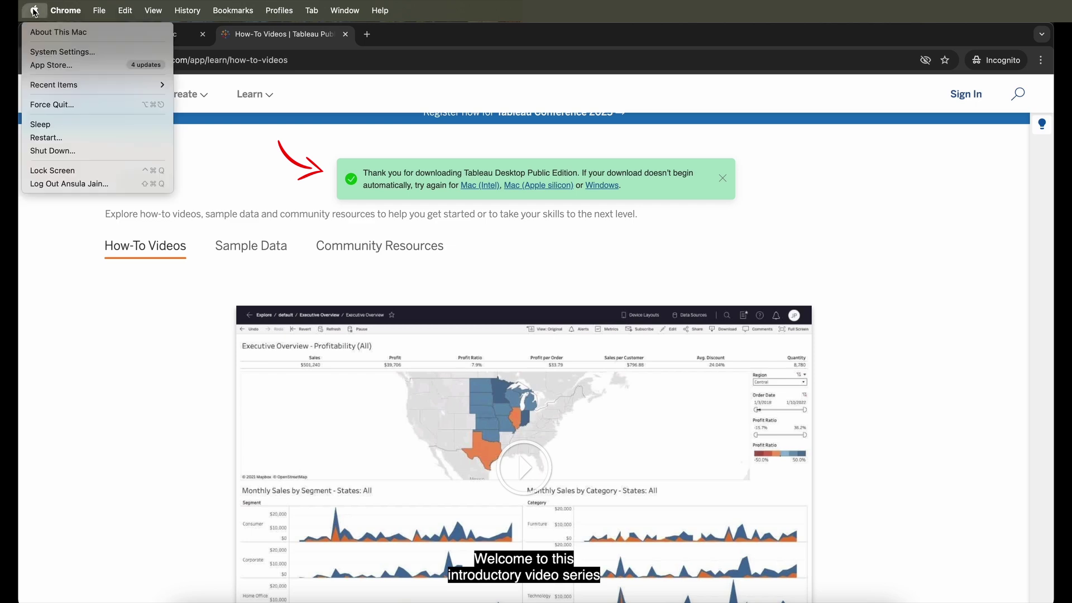
left_click(184, 95)
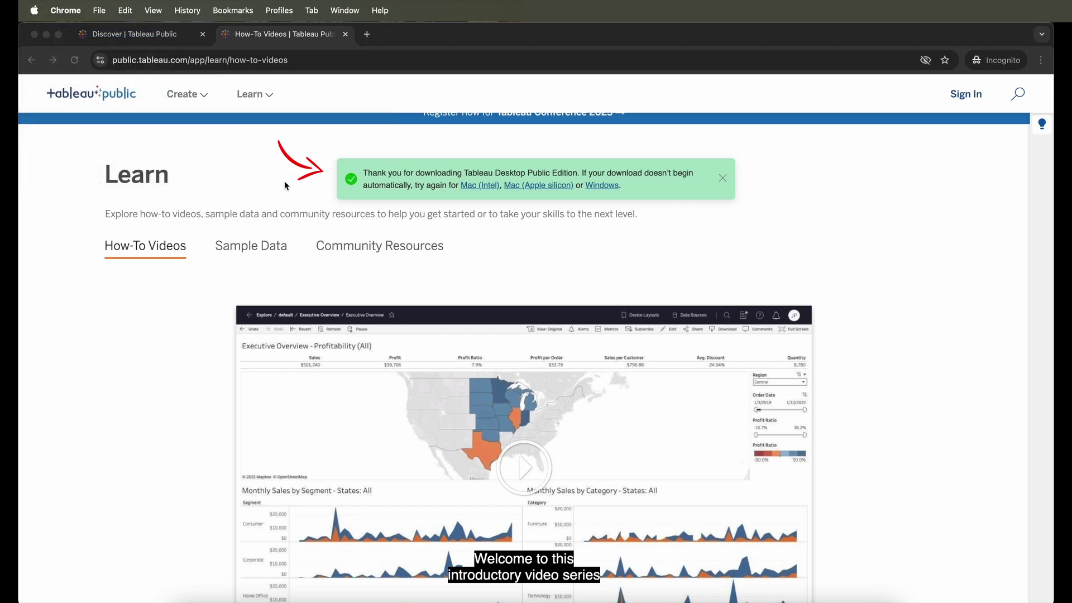
left_click_drag(530, 275, 576, 276)
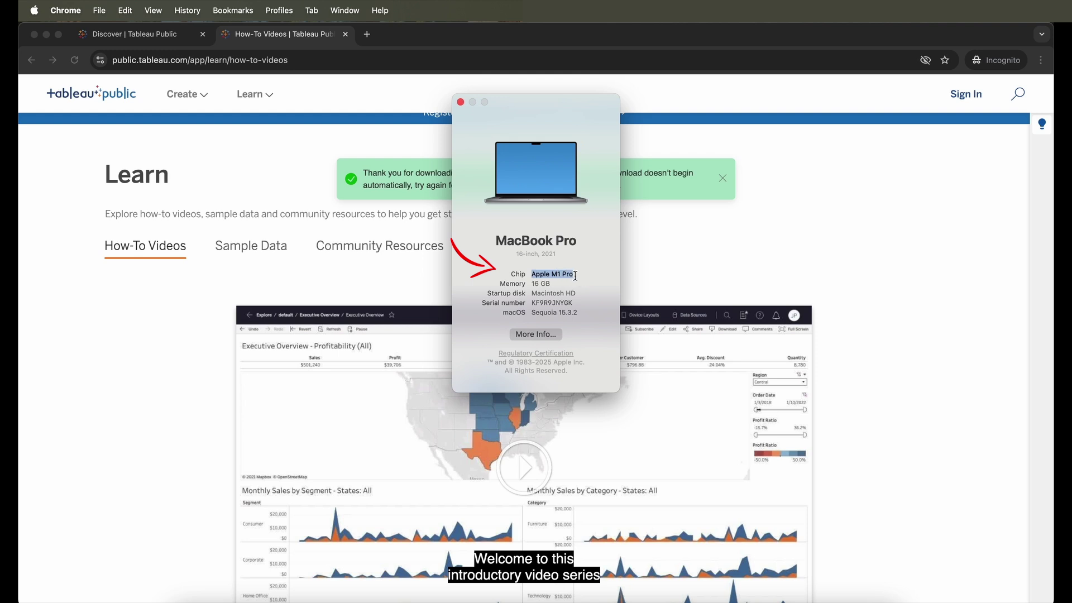
left_click(461, 103)
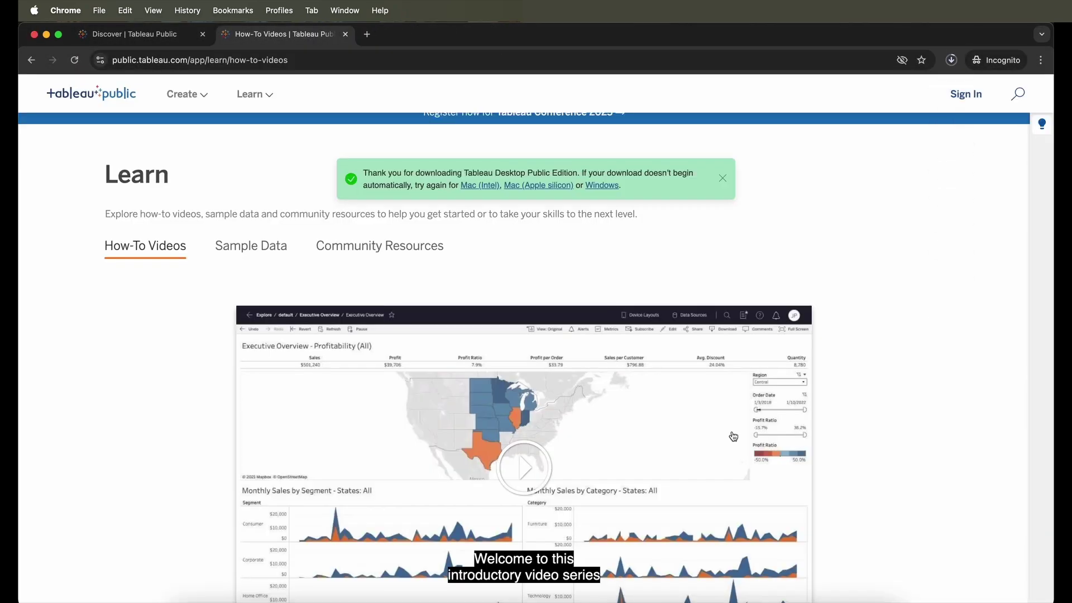
- Browse the How-To Videos list, then scroll through the Sample Data datasets
scroll(733, 436, "down", 2)
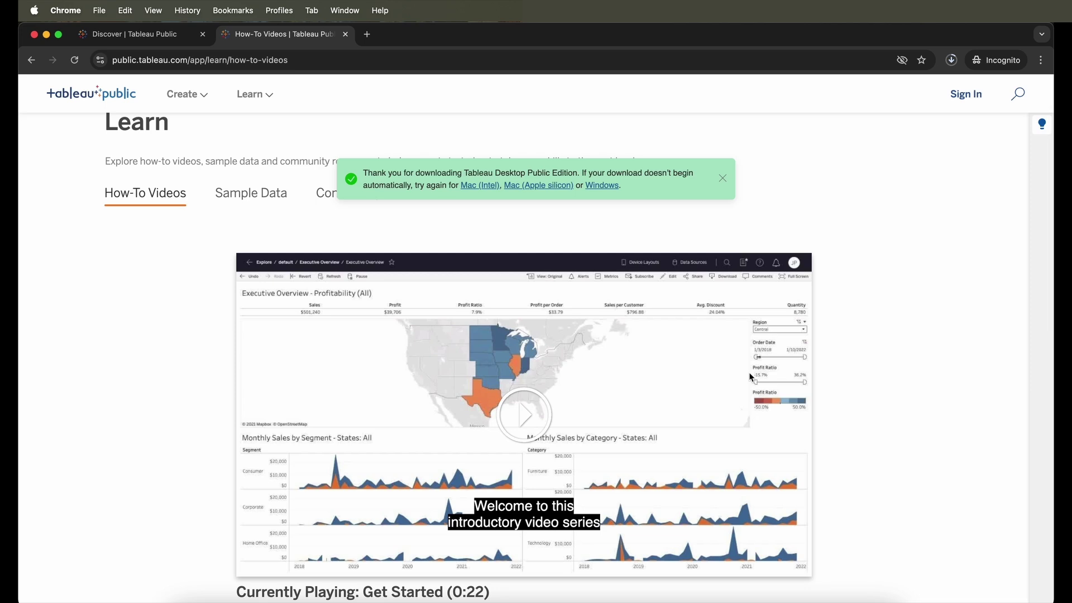
scroll(659, 346, "down", 15)
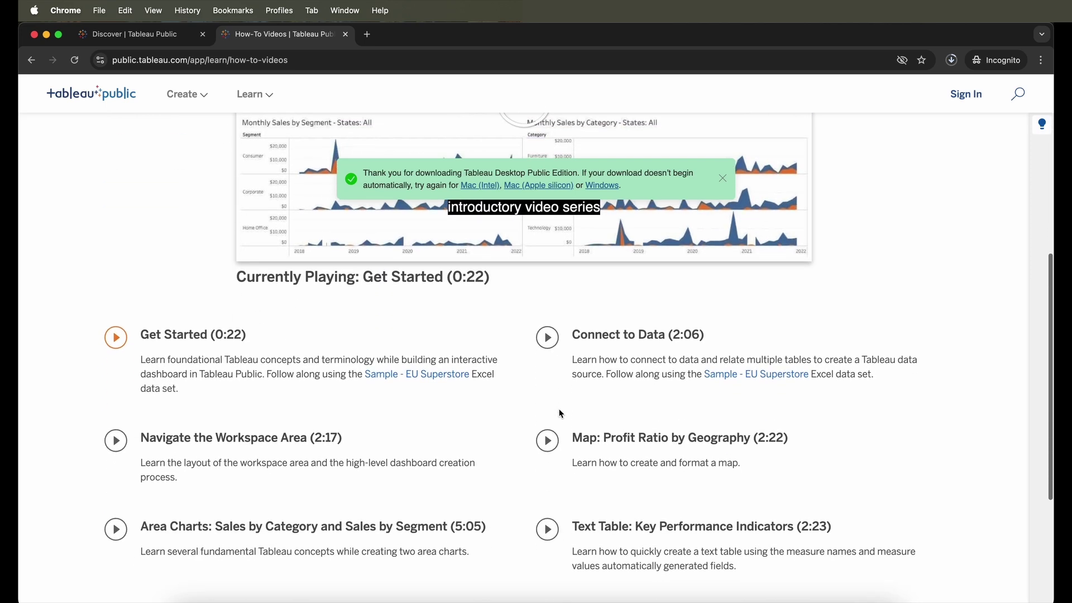
scroll(561, 413, "down", 3)
scroll(560, 413, "up", 20)
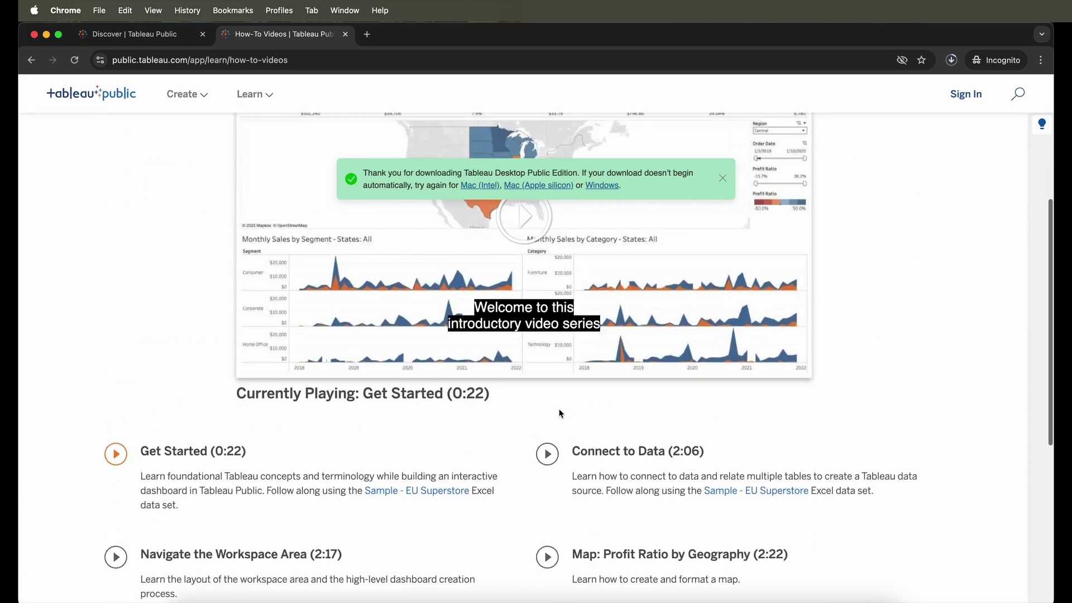
left_click(263, 259)
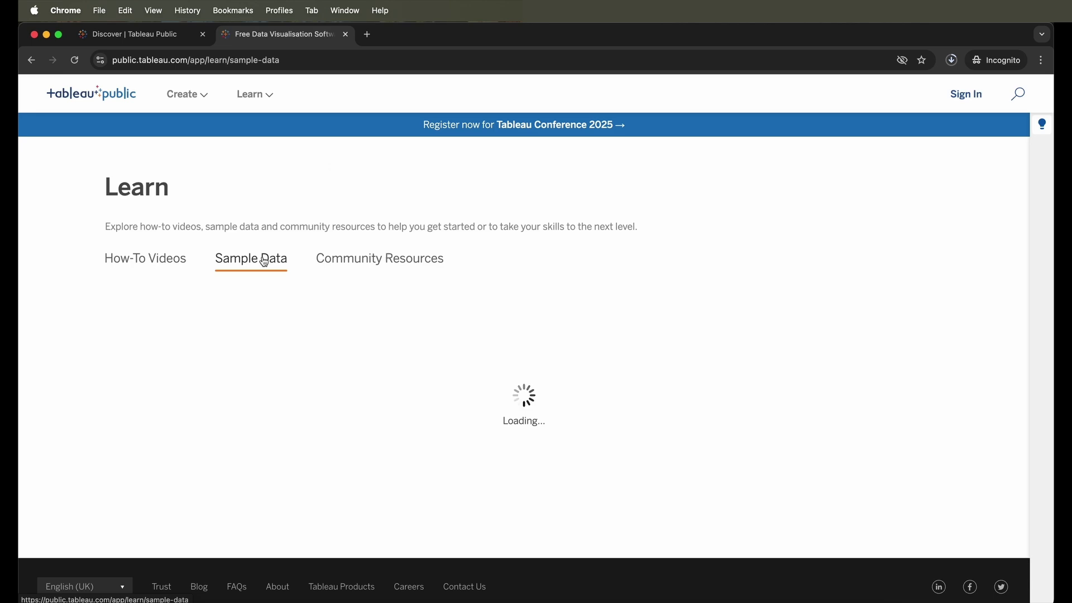
scroll(279, 477, "down", 5)
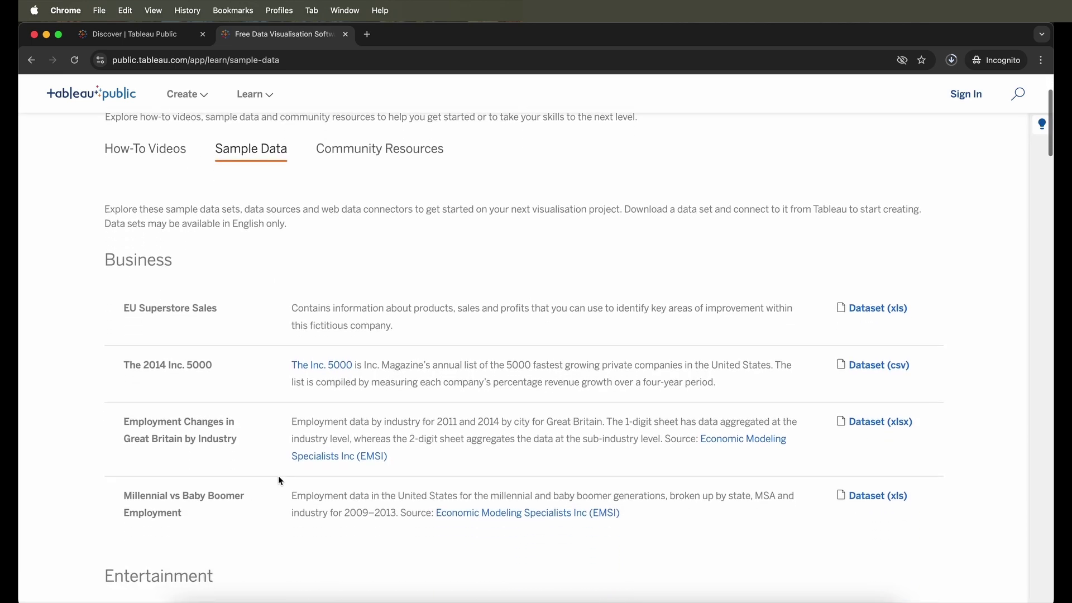
scroll(279, 479, "down", 5)
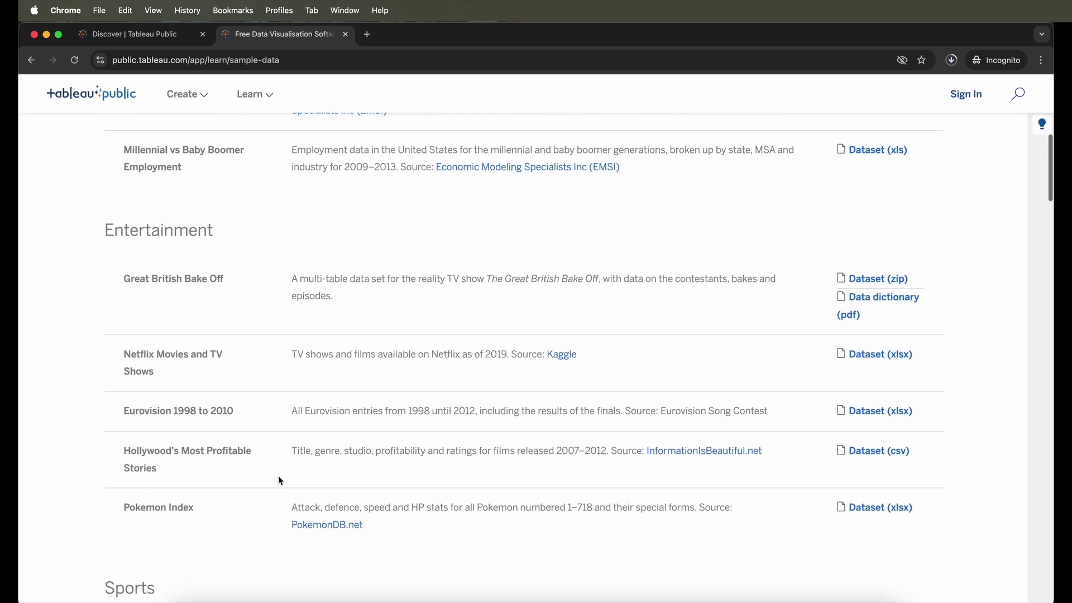
scroll(279, 478, "down", 10)
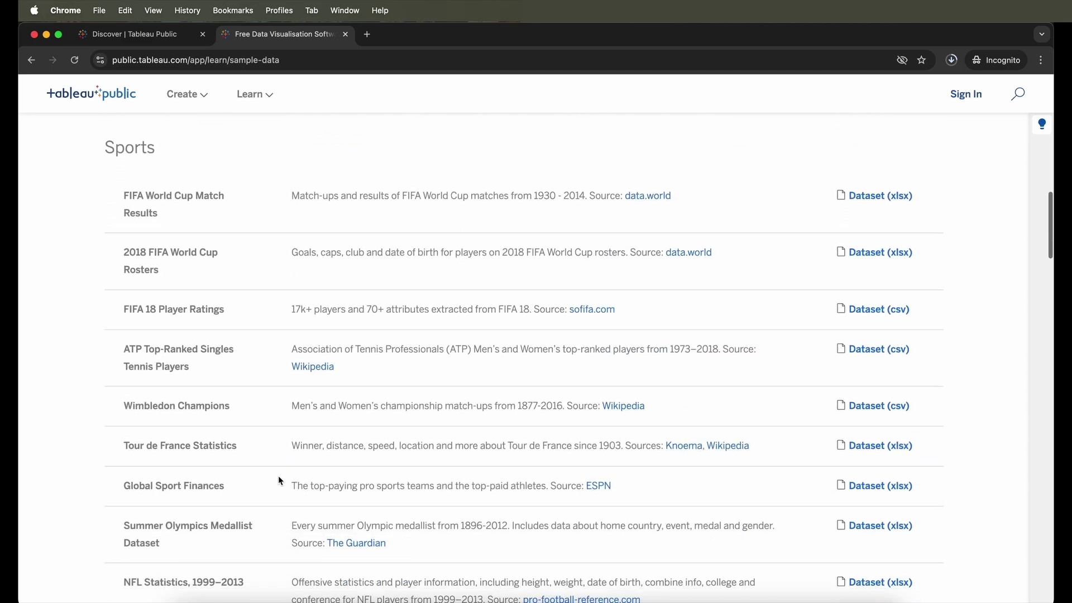
scroll(281, 480, "down", 7)
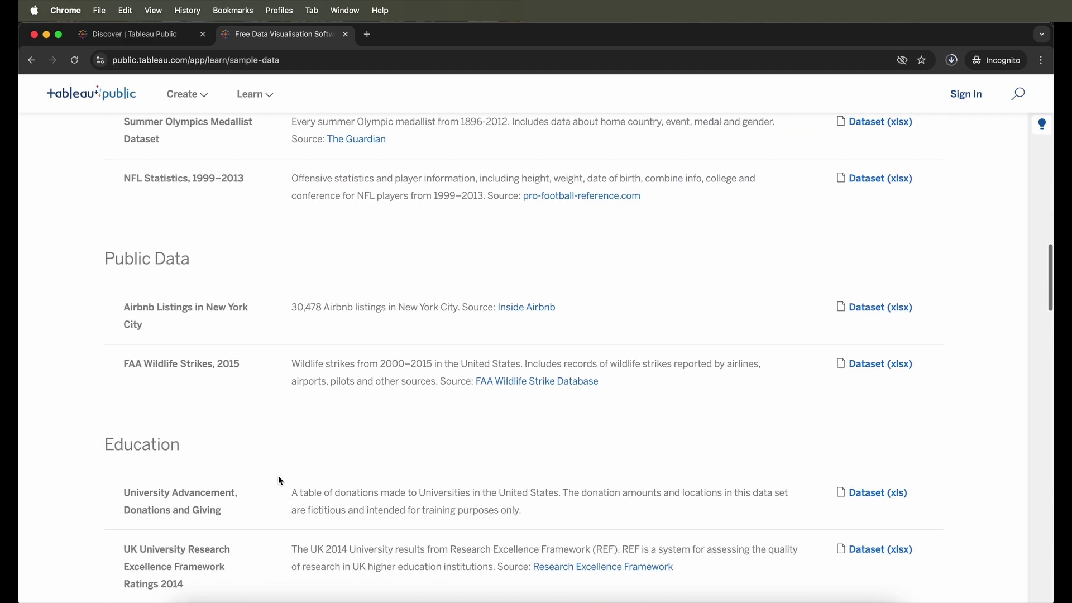
scroll(278, 475, "down", 4)
scroll(278, 475, "up", 20)
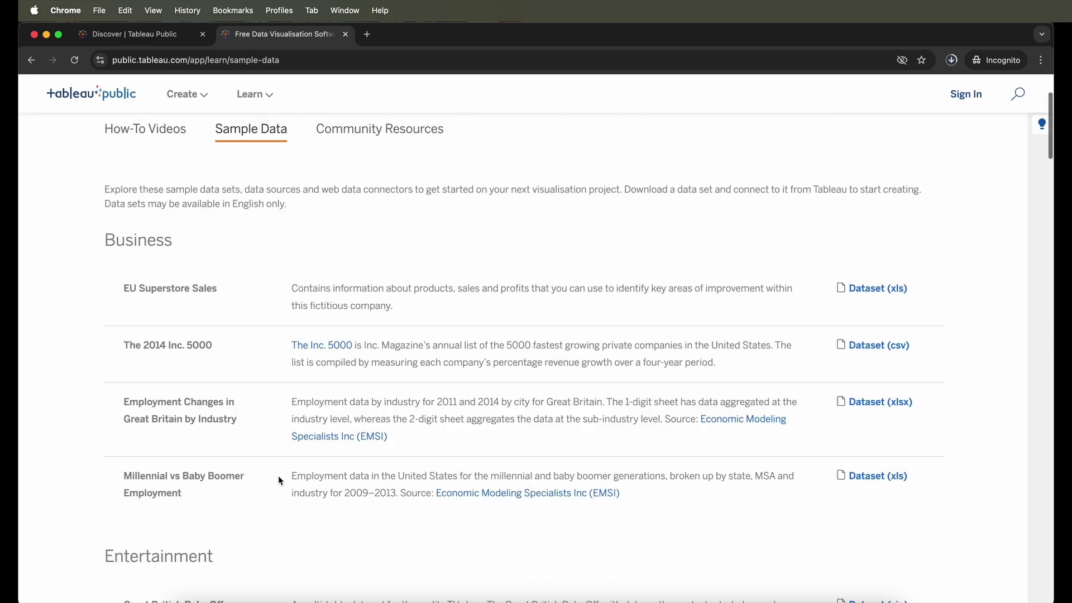
scroll(278, 476, "up", 3)
- Look through Community Resources, then return to the Sample Data tab
left_click(379, 260)
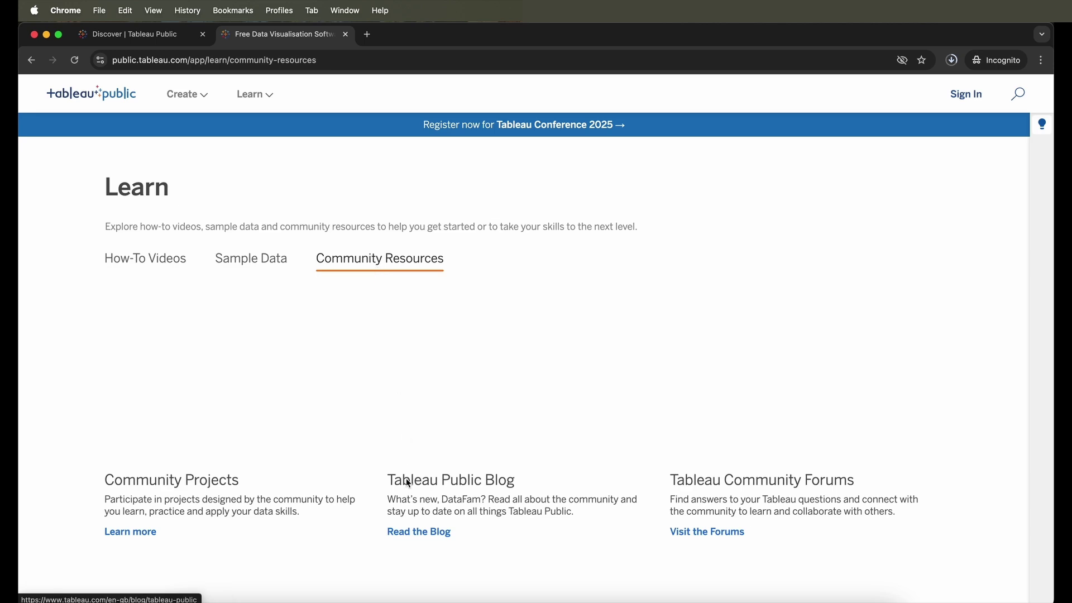
scroll(408, 474, "down", 1)
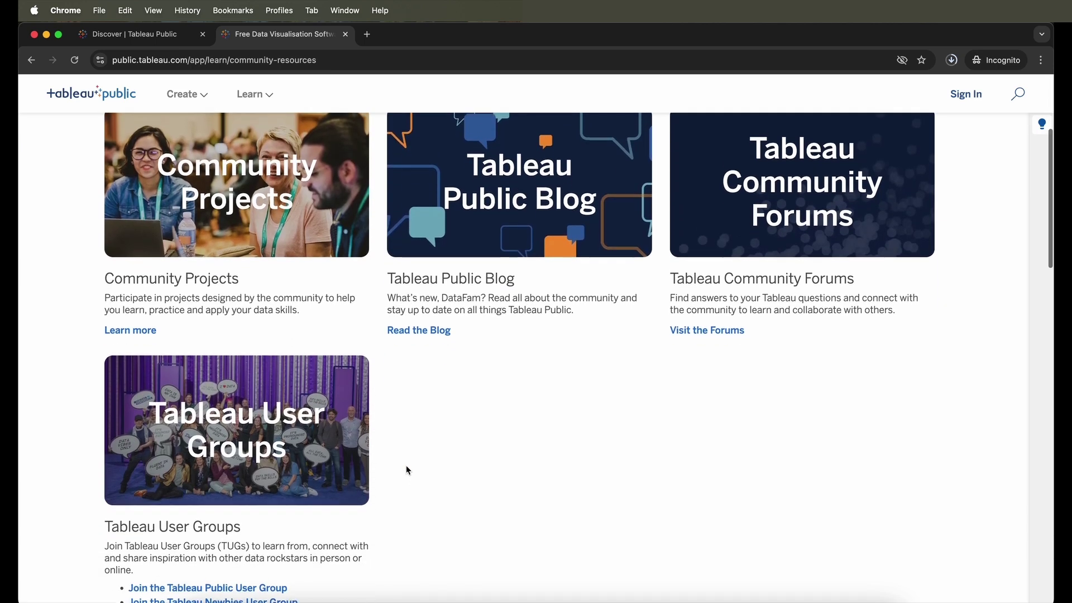
scroll(407, 470, "up", 5)
left_click(249, 259)
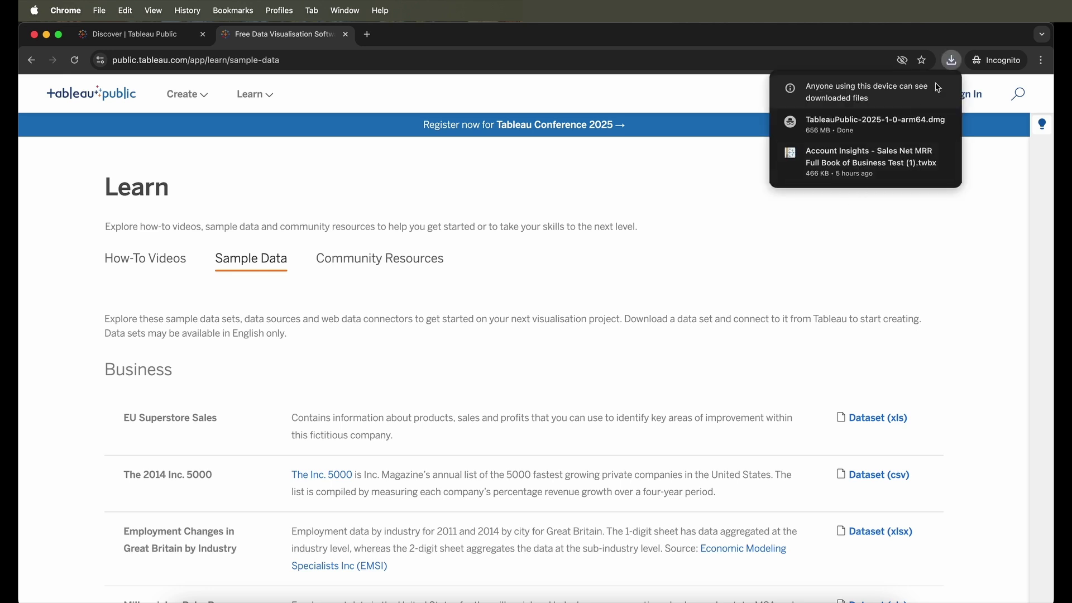
- Open the downloaded TableauPublic-2025-1-0-arm64.dmg from Chrome's downloads list
mouse_move(931, 125)
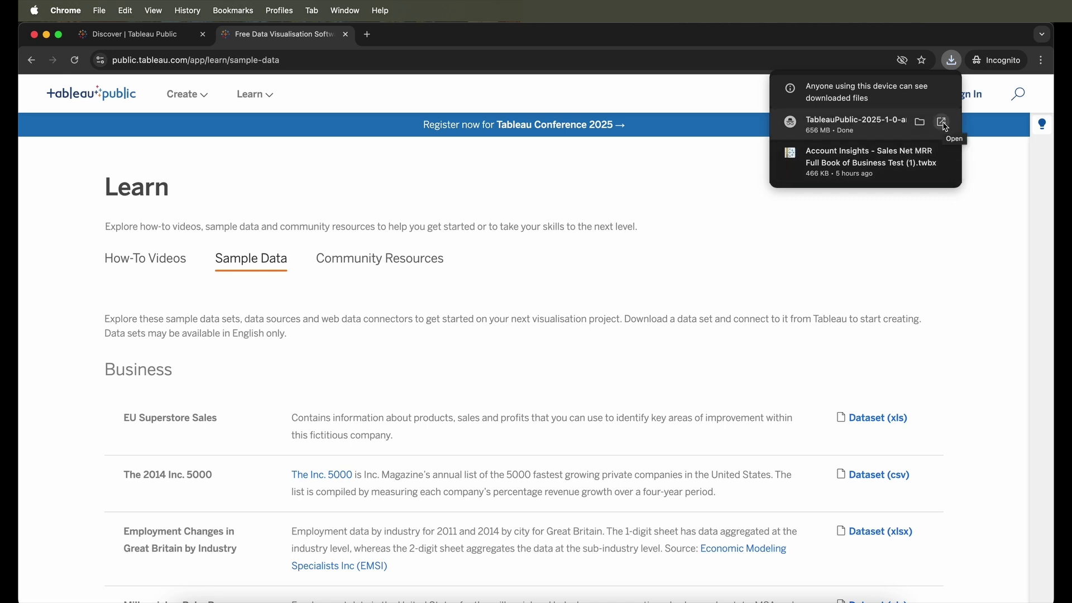
left_click(945, 127)
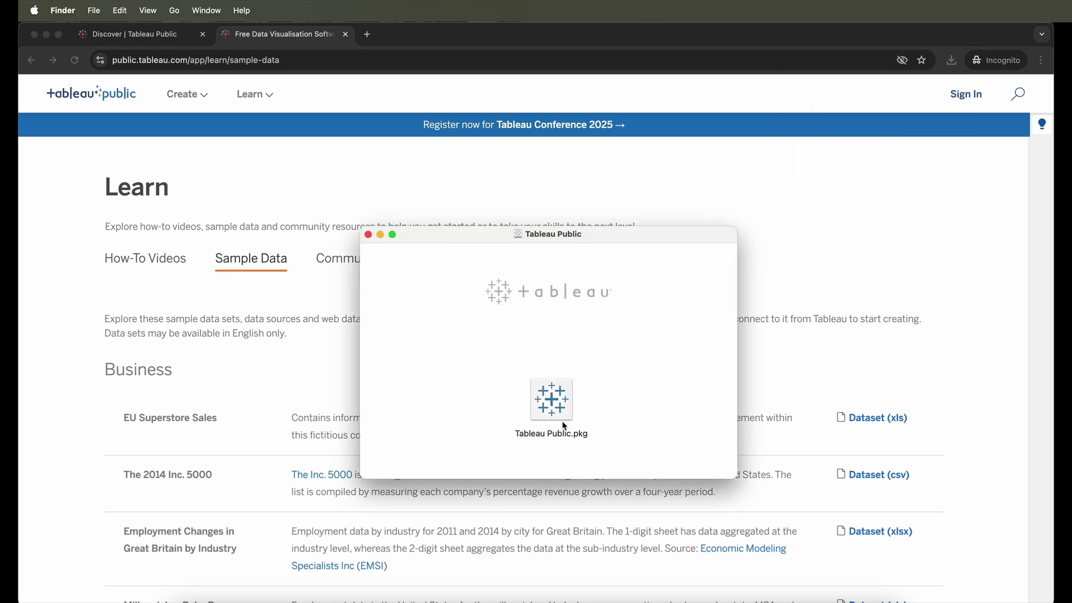
- Run Tableau Public.pkg, agree to the licence, install on Macintosh HD, and close the installer
left_click(554, 409)
double_click(553, 408)
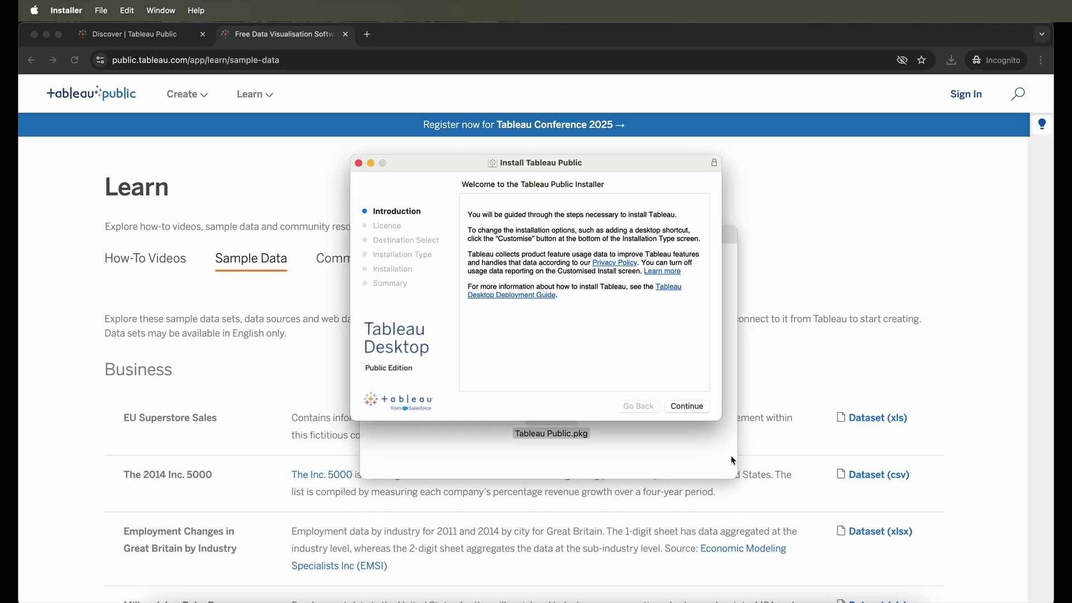
left_click(695, 408)
left_click(695, 408)
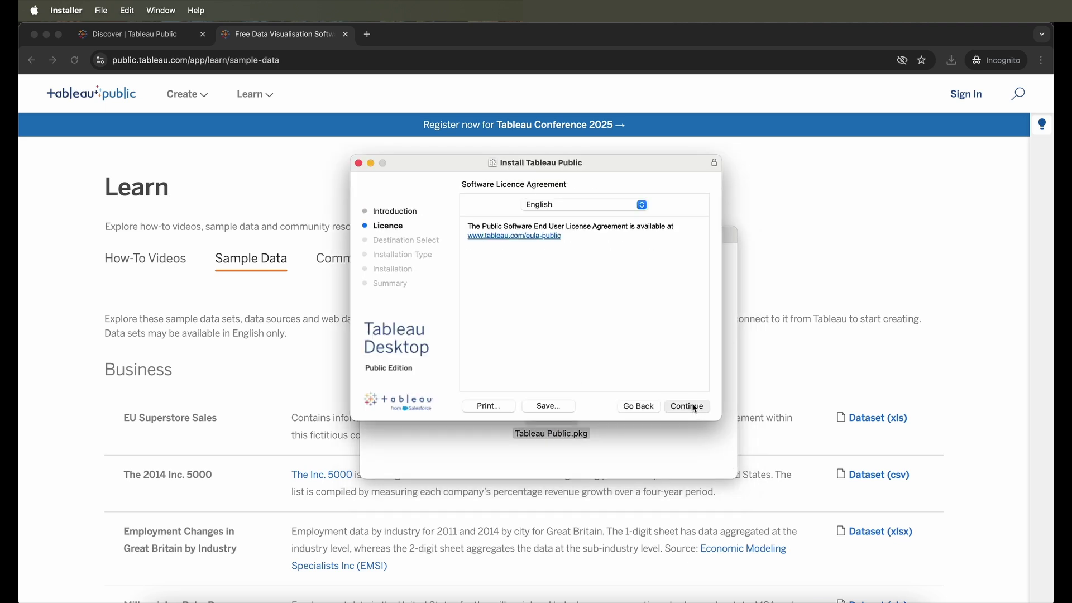
left_click(653, 319)
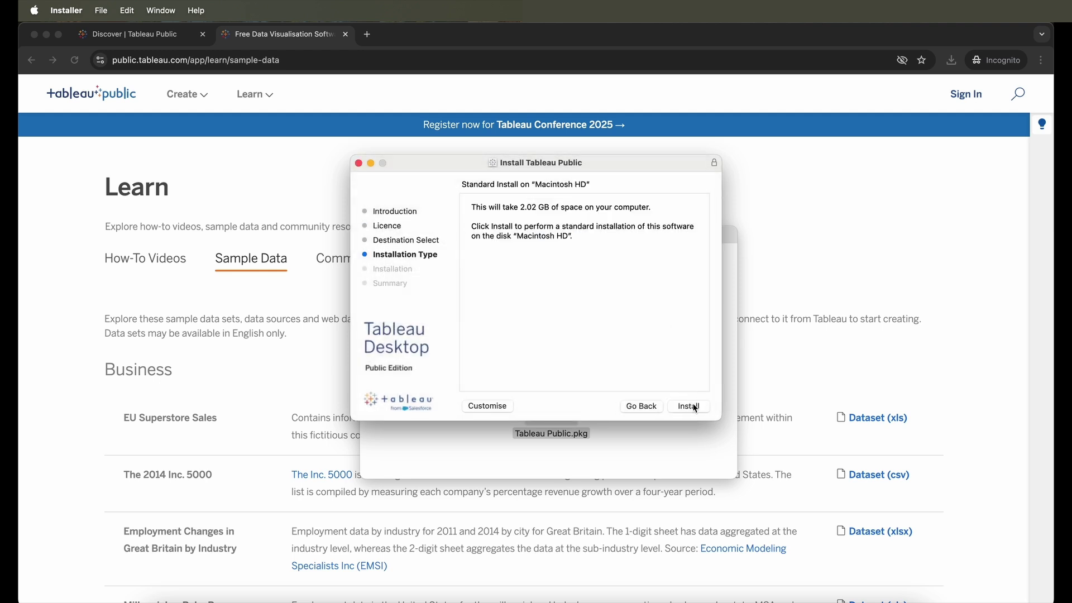
left_click(694, 407)
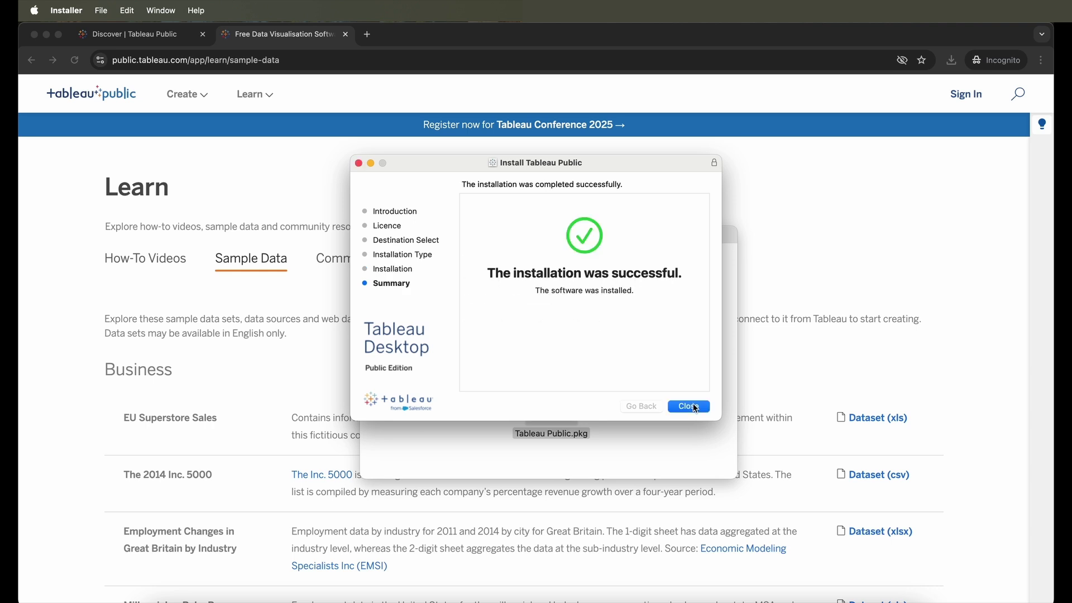
left_click(695, 407)
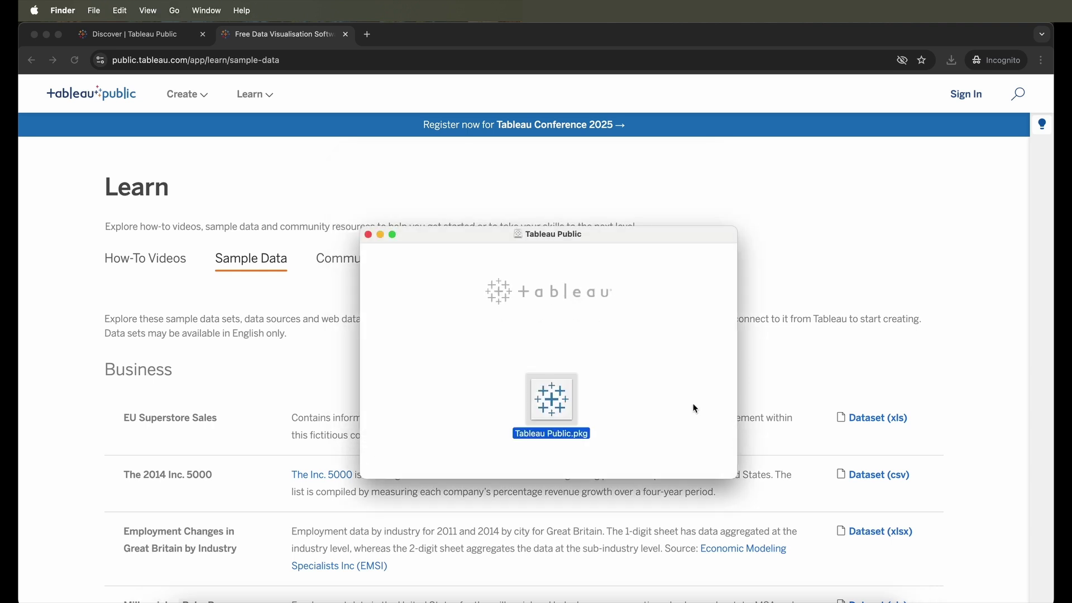
- Close the disk-image window and launch Tableau Public (Apple silicon) via Spotlight search 'tableau pub'
left_click(369, 235)
key("super+space")
type("tablea")
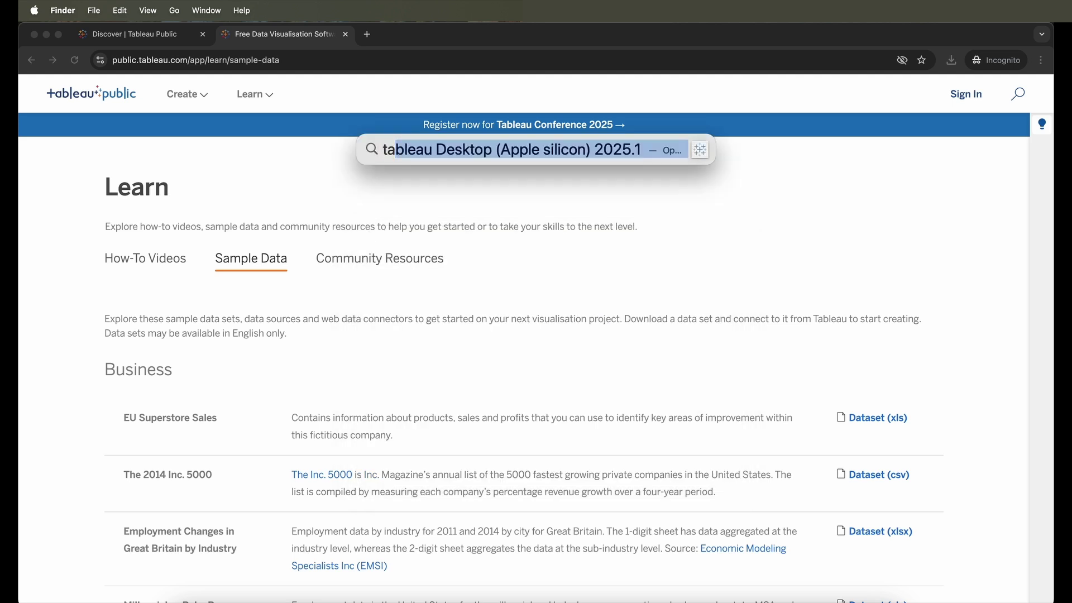
type("u pub")
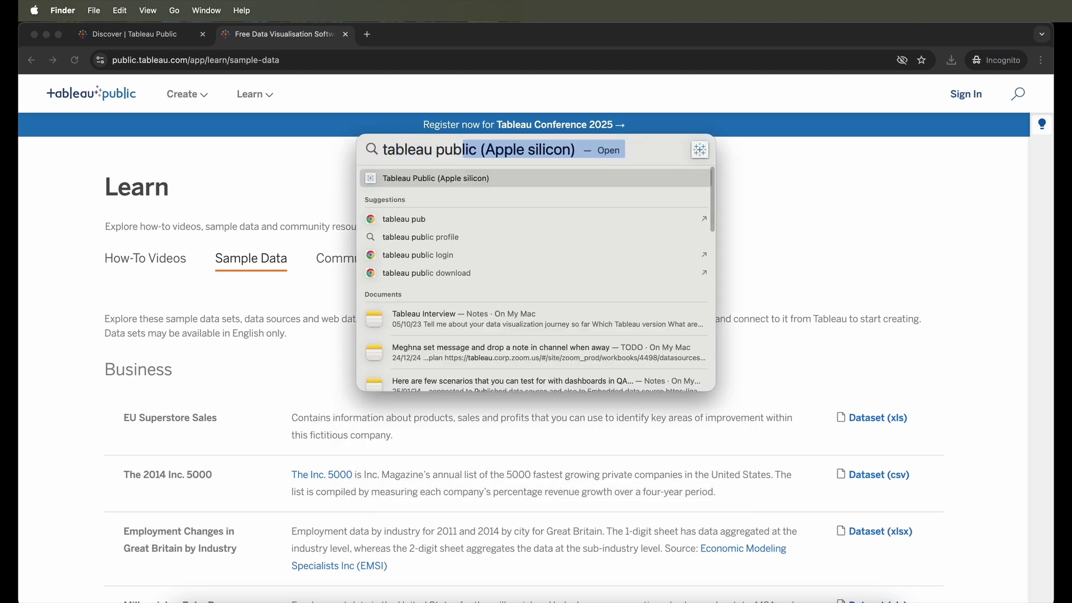
key("Return")
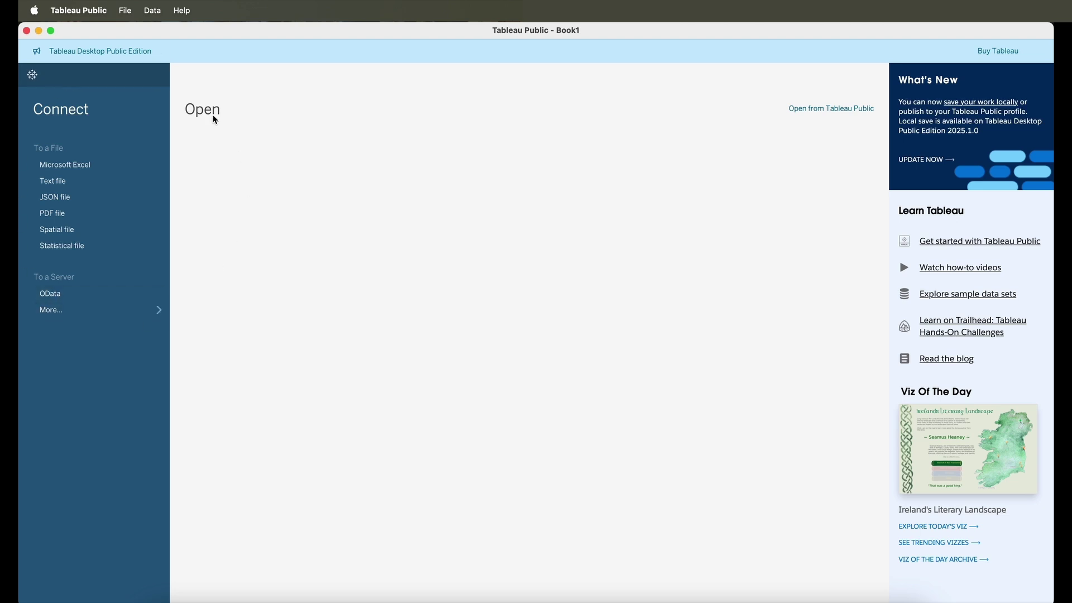
- Sign in with the account e-mail and password to list workbooks saved on Tableau Public
left_click(835, 112)
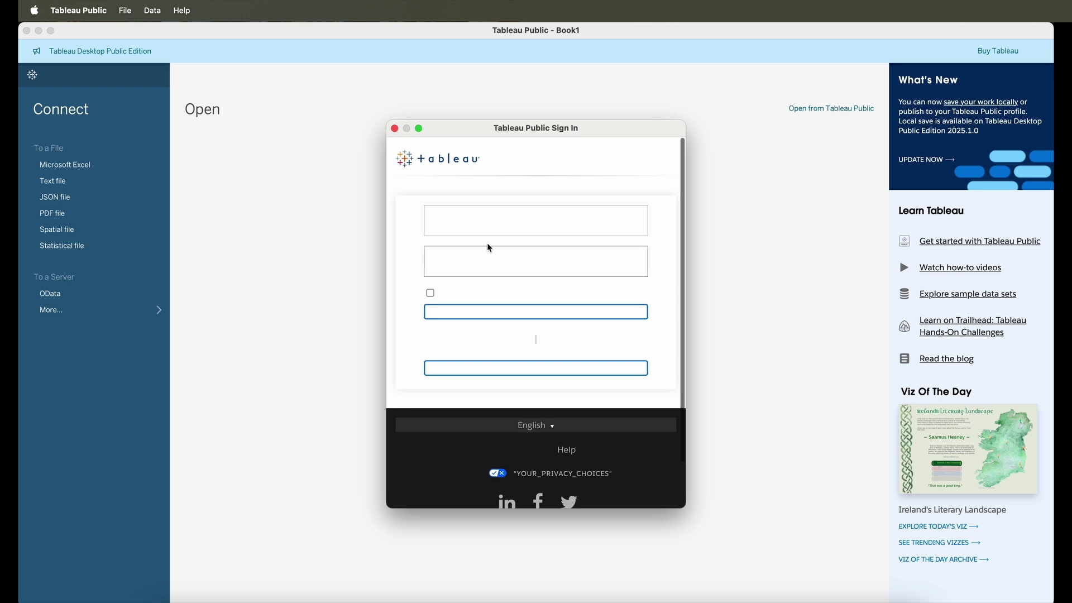
left_click(505, 251)
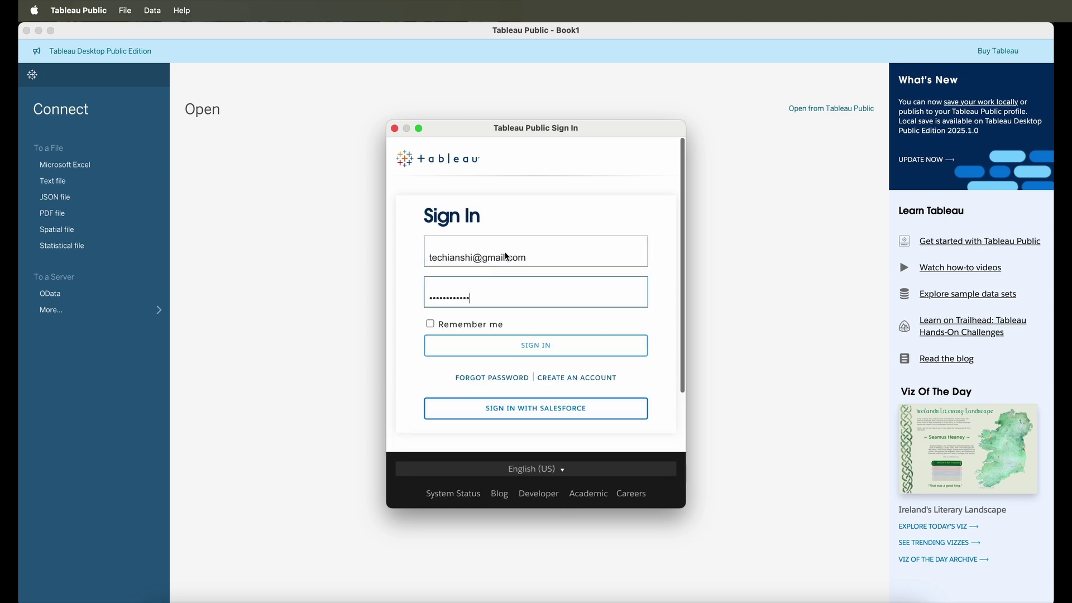
key("Return")
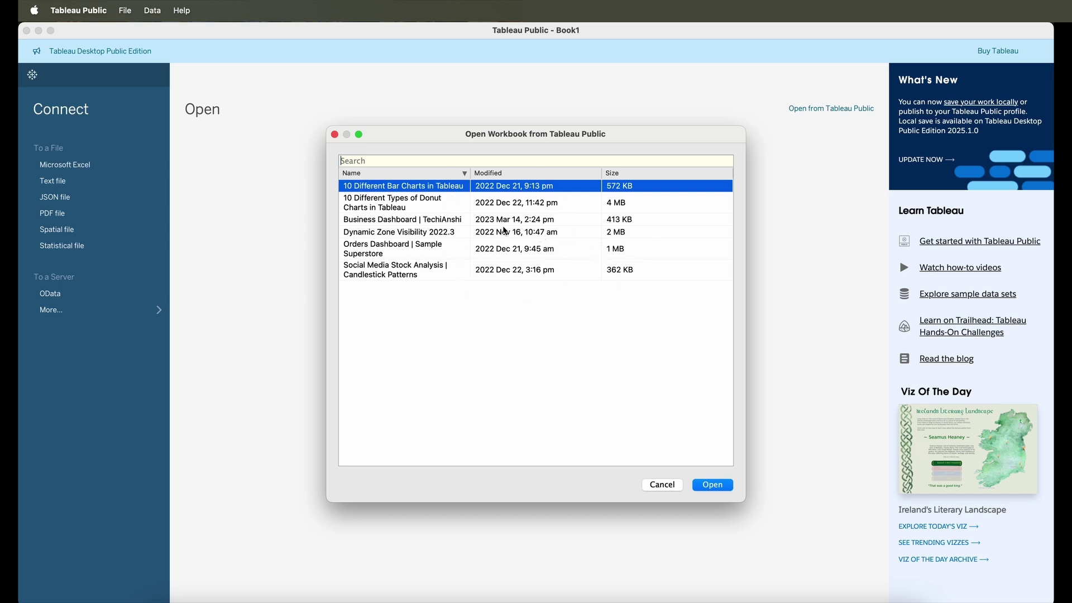
- Open the Dynamic Zone Visibility 2022.3 workbook, exit presentation mode, and return to the start page
left_click(493, 233)
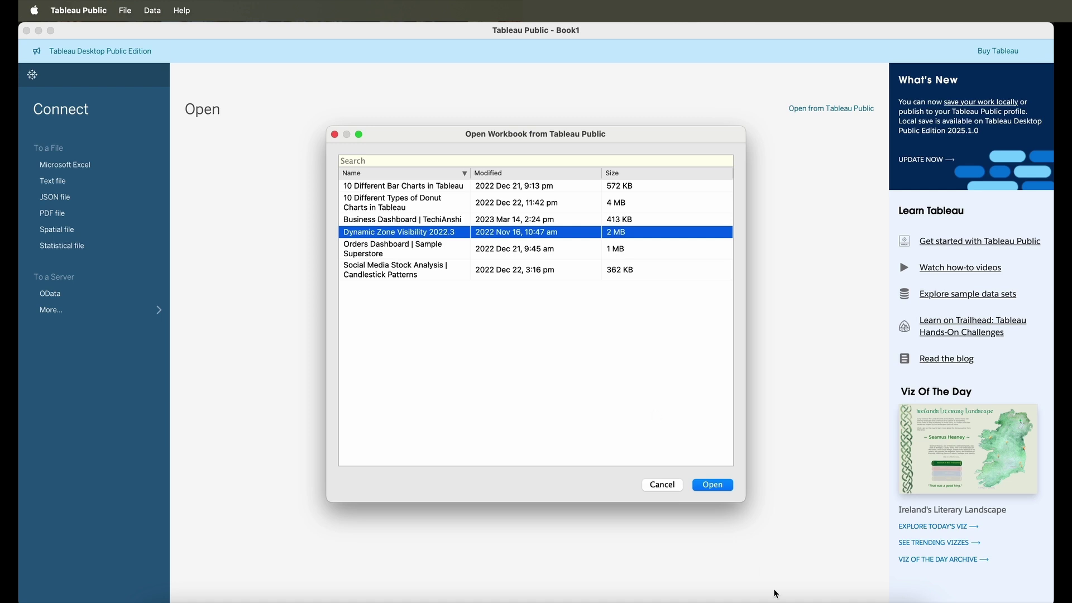
left_click(713, 485)
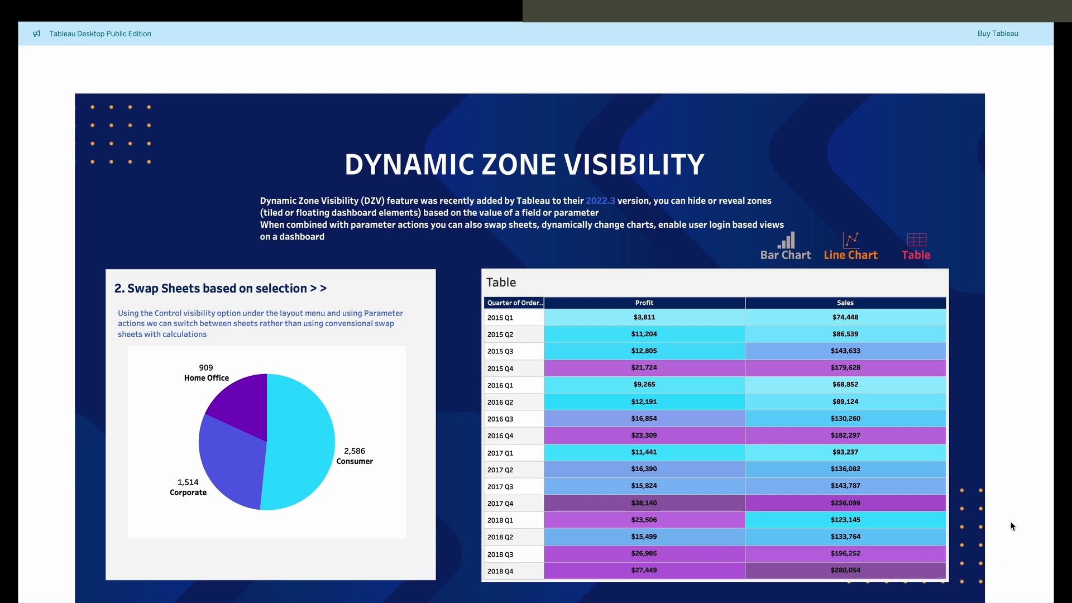
key("Escape")
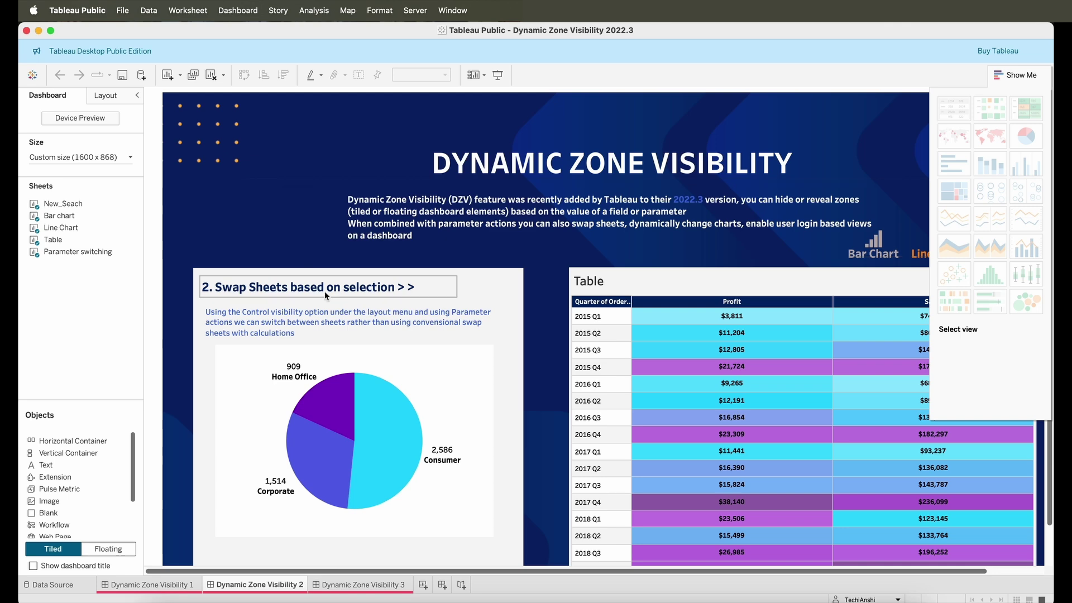
left_click(1018, 75)
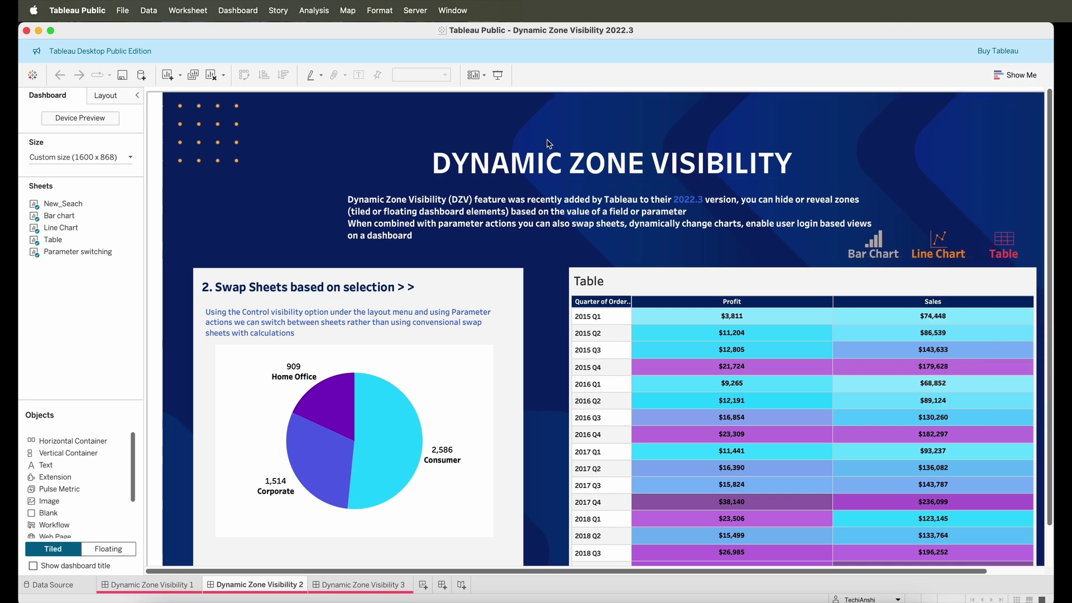
left_click(32, 77)
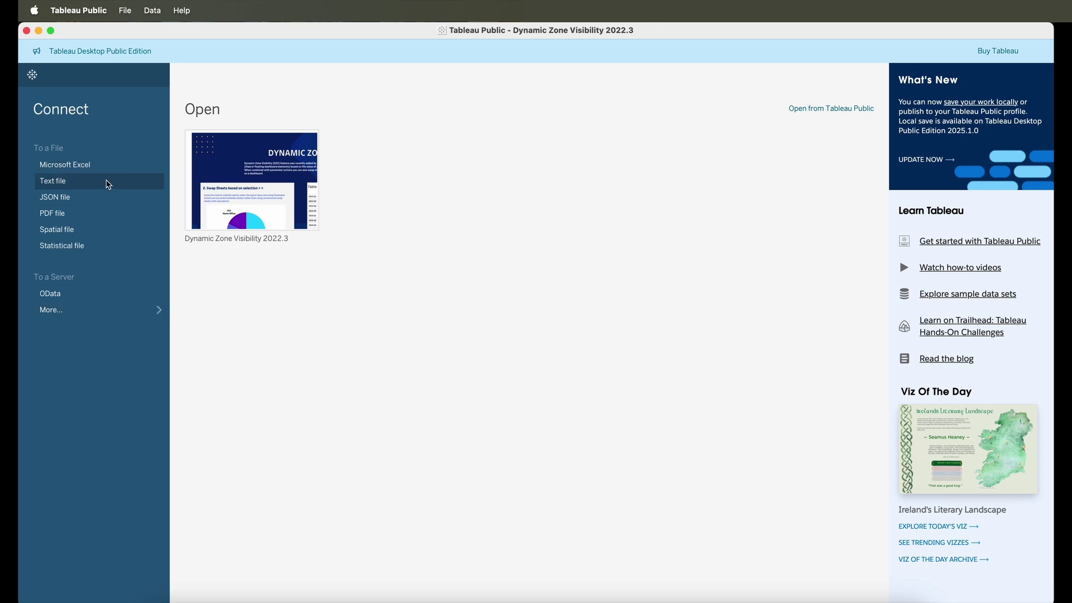
- Connect the survey_data_1000_records text file and start a blank Sheet 10 using it
left_click(109, 182)
double_click(537, 239)
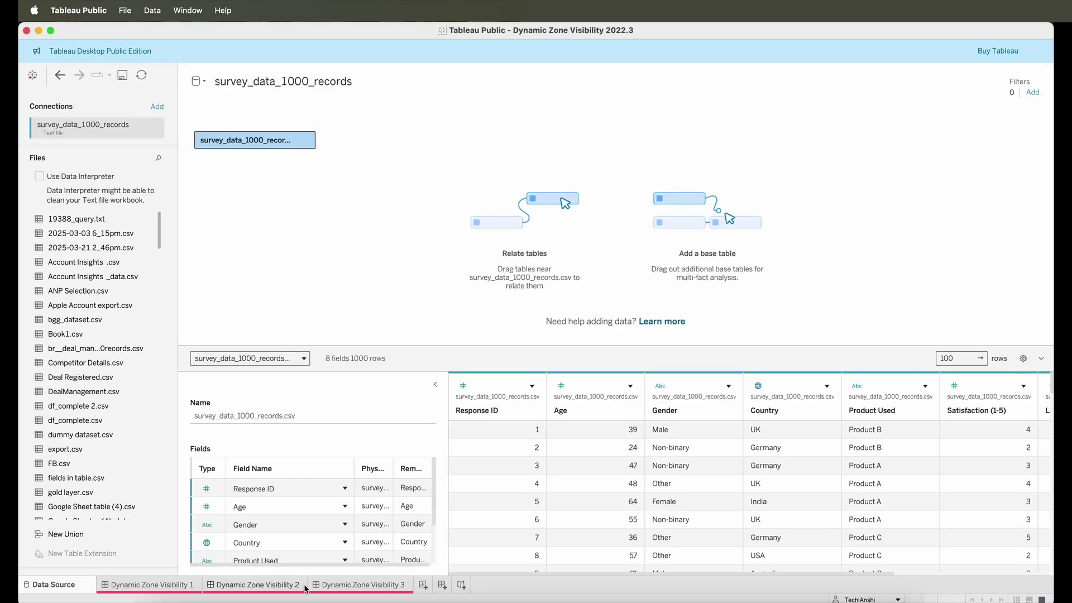
mouse_move(306, 586)
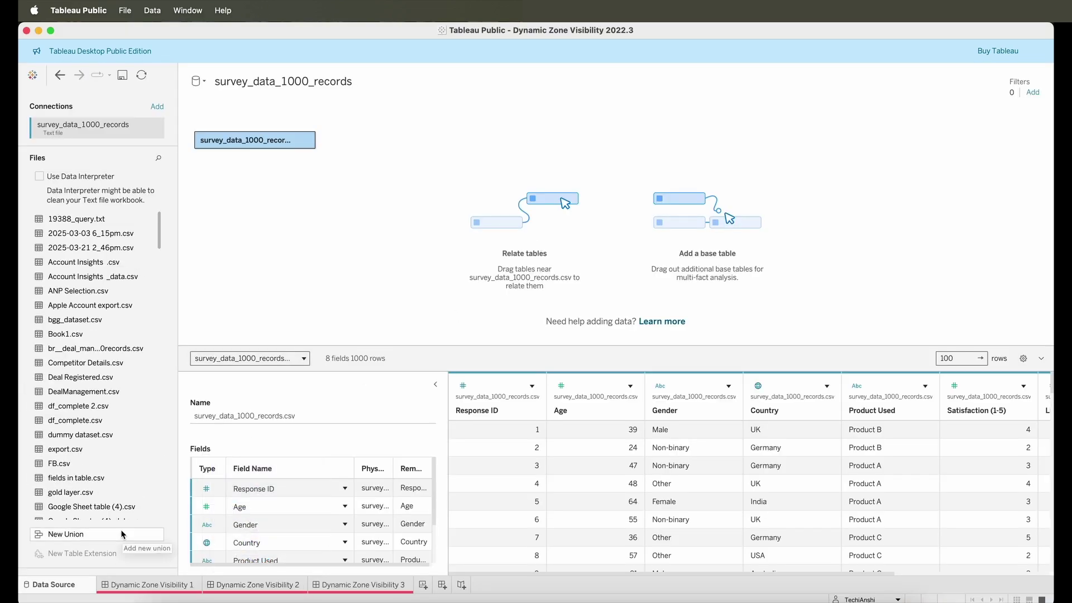
left_click(428, 590)
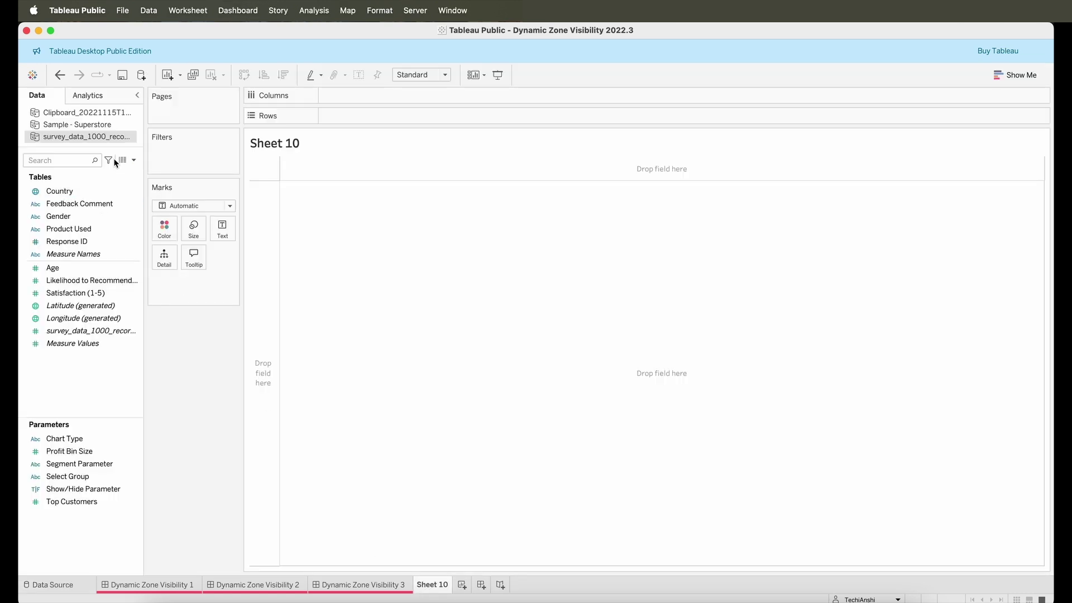
- Plot Country on Rows against Count (Distinct) of Response ID on Columns
left_click_drag(67, 191, 328, 121)
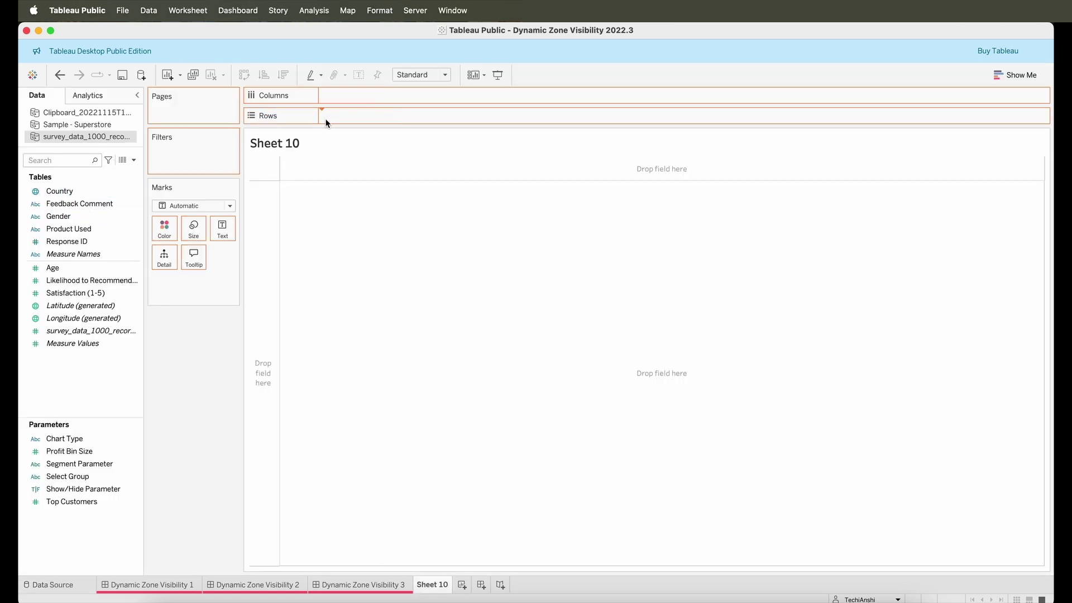
left_click_drag(72, 241, 346, 96)
right_click(346, 96)
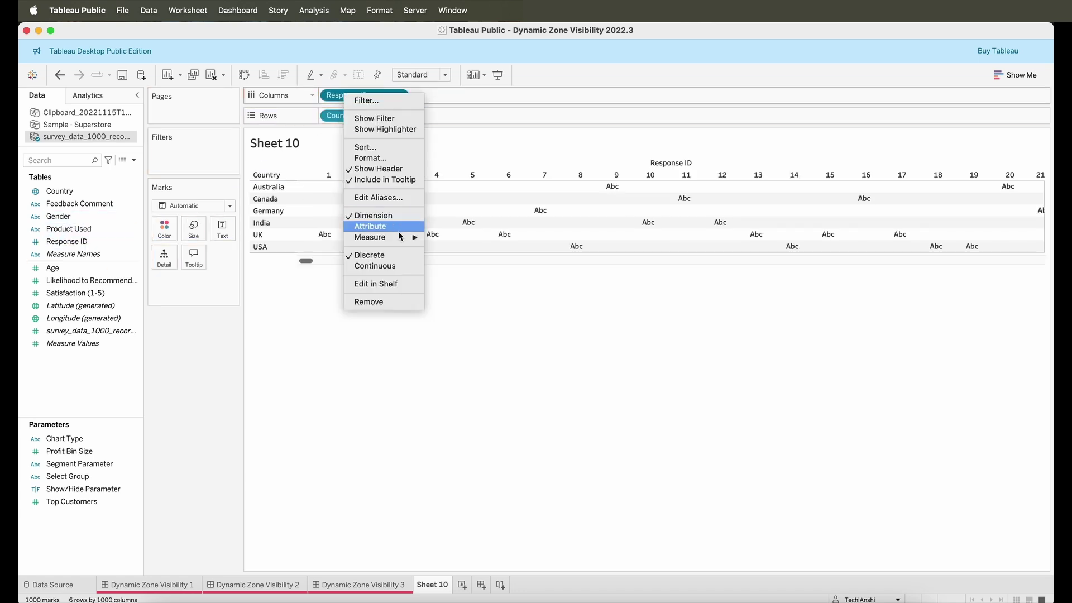
mouse_move(401, 237)
left_click(467, 281)
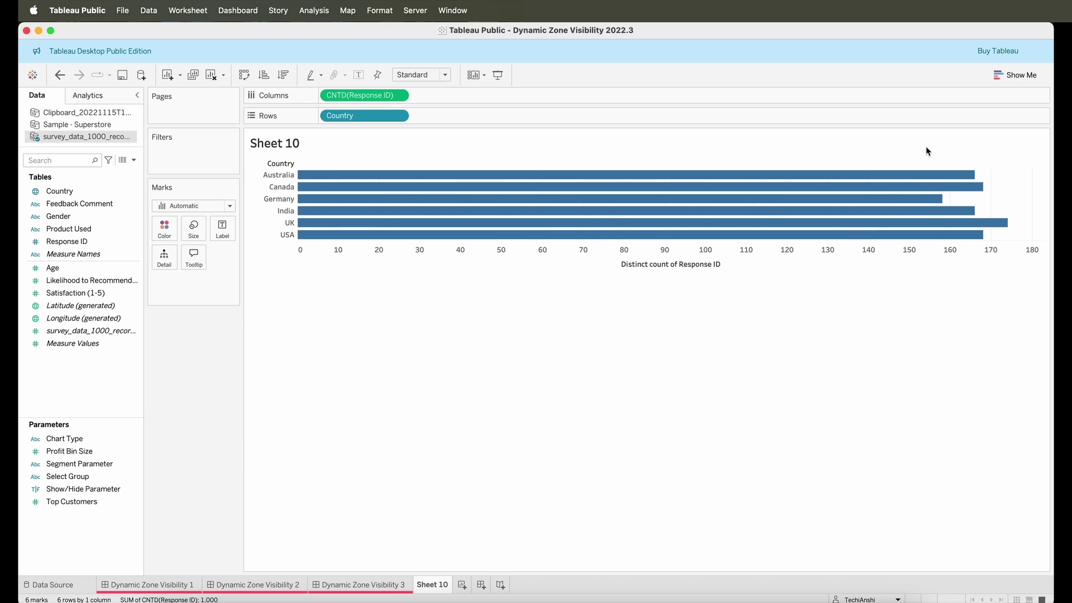
- Look through the Show Me suggestions and bar colour options, leaving them unchanged
left_click(1005, 76)
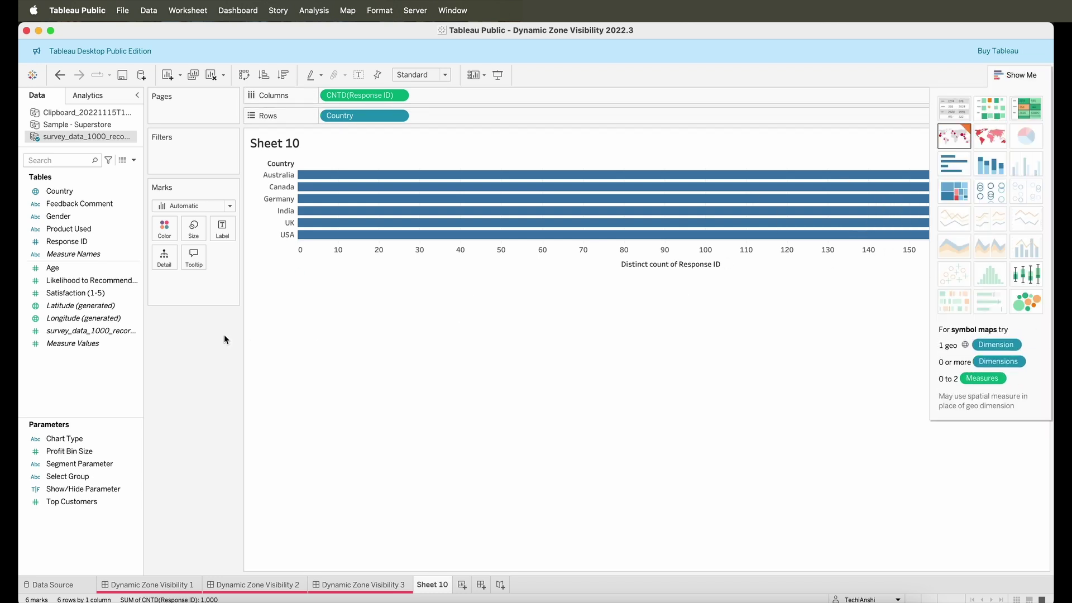
left_click(164, 227)
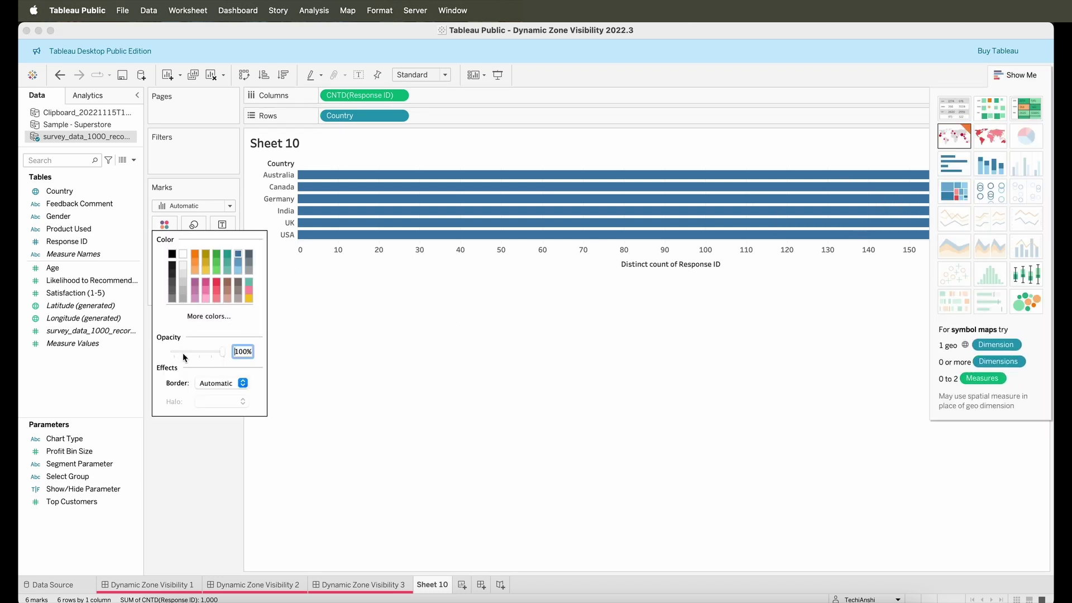
left_click(206, 318)
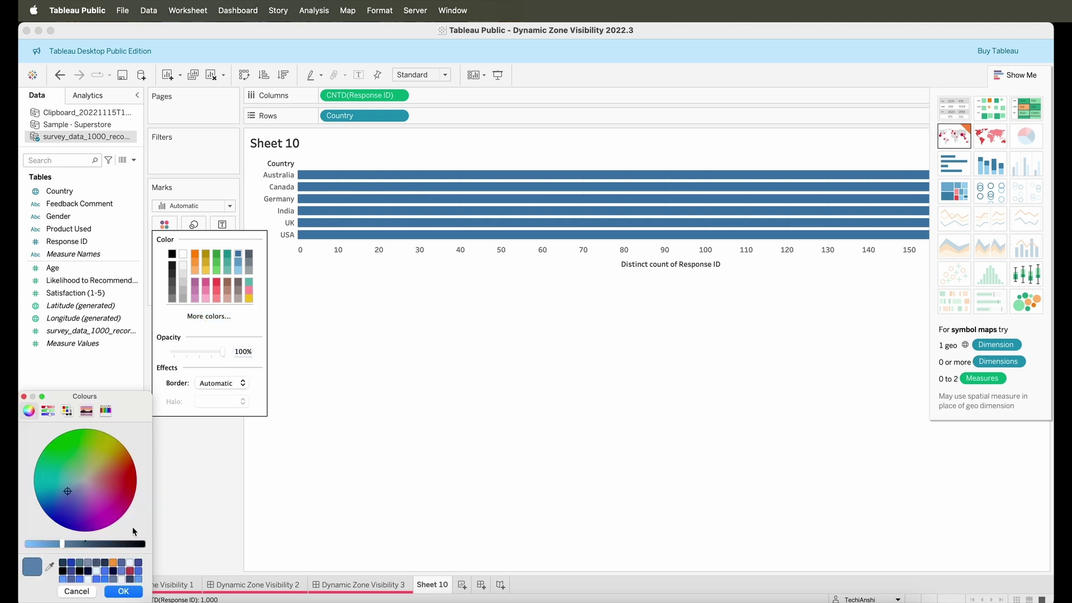
left_click(125, 592)
left_click(362, 324)
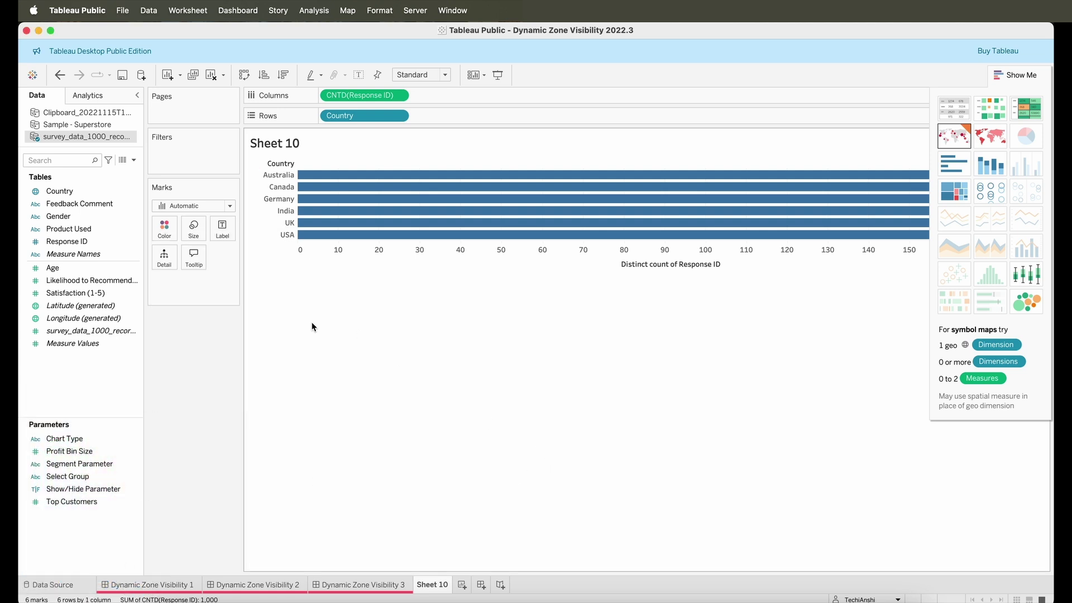
left_click(194, 207)
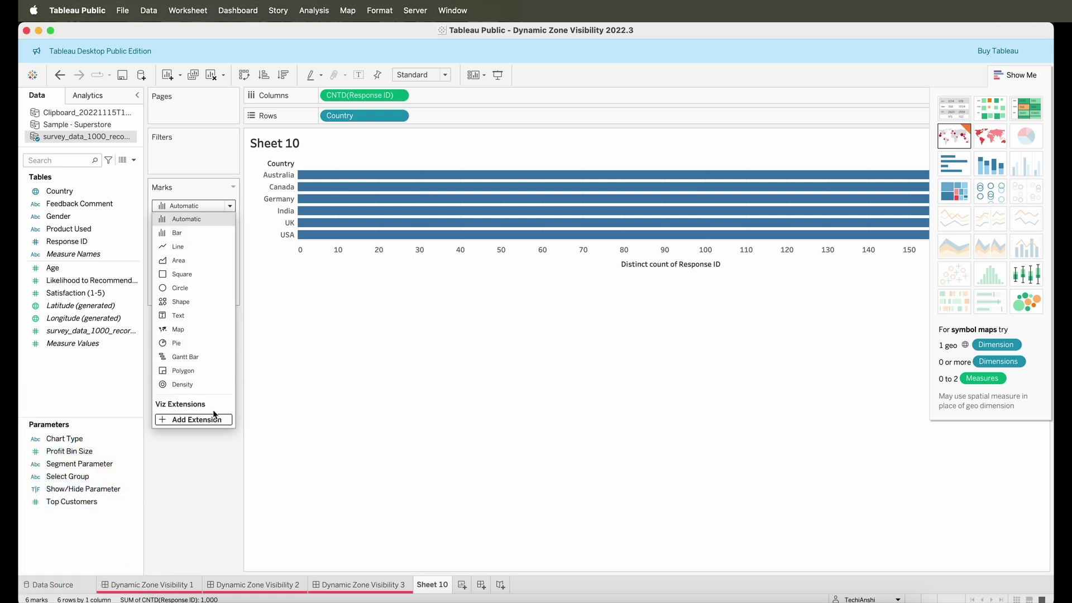
left_click(325, 413)
left_click_drag(78, 293, 431, 23)
left_click(421, 17)
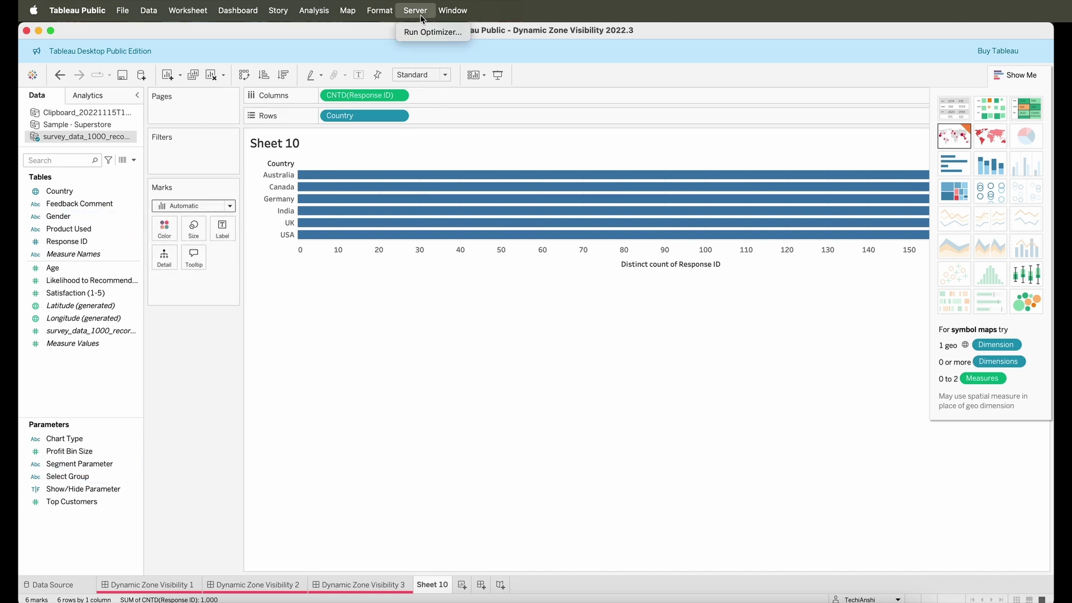
mouse_move(386, 18)
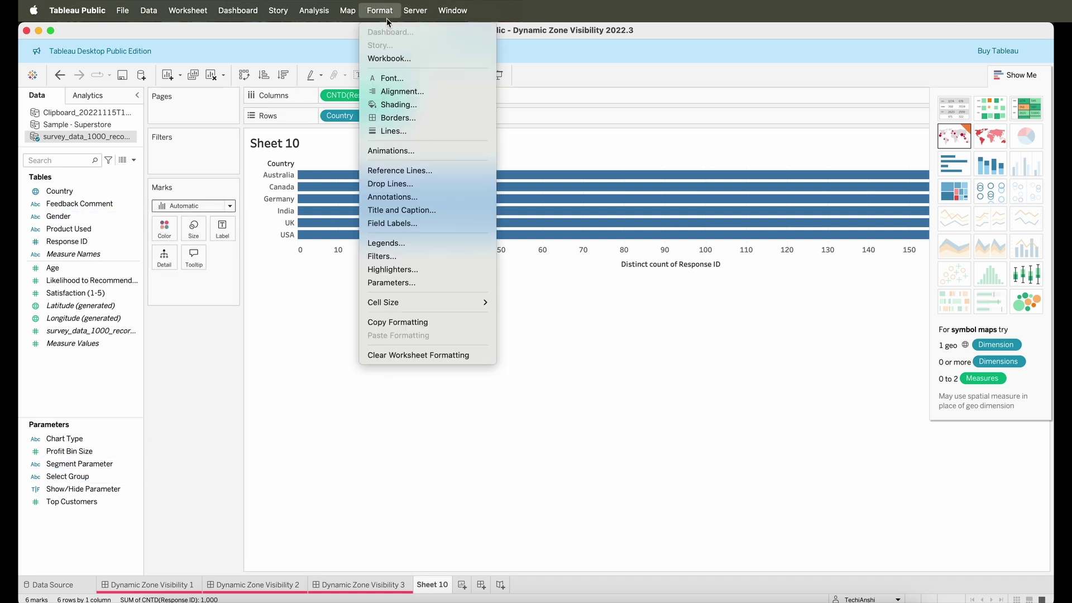
mouse_move(324, 17)
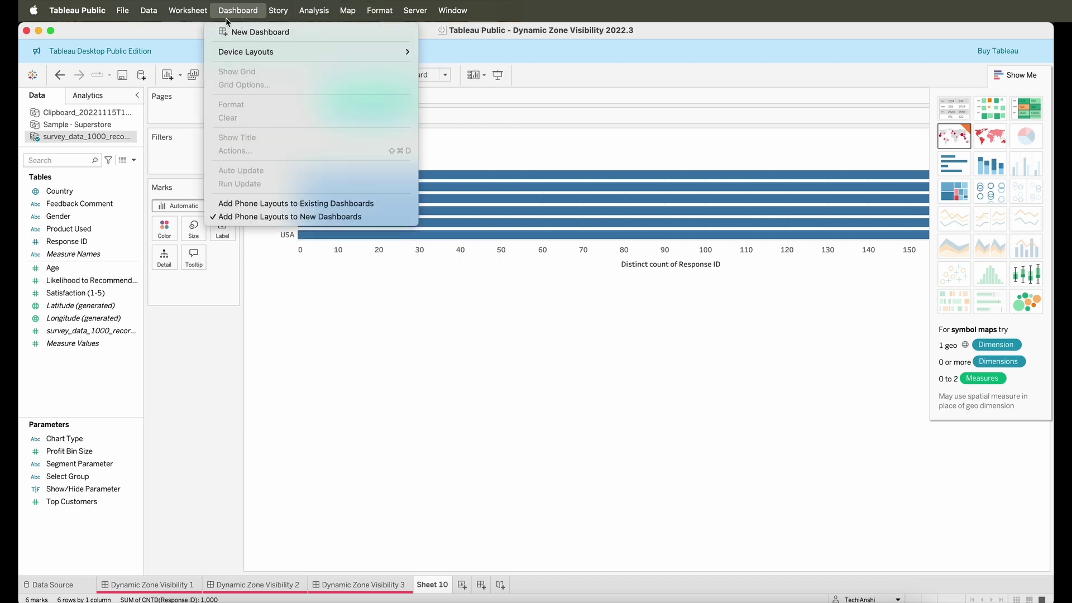
mouse_move(188, 27)
mouse_move(122, 23)
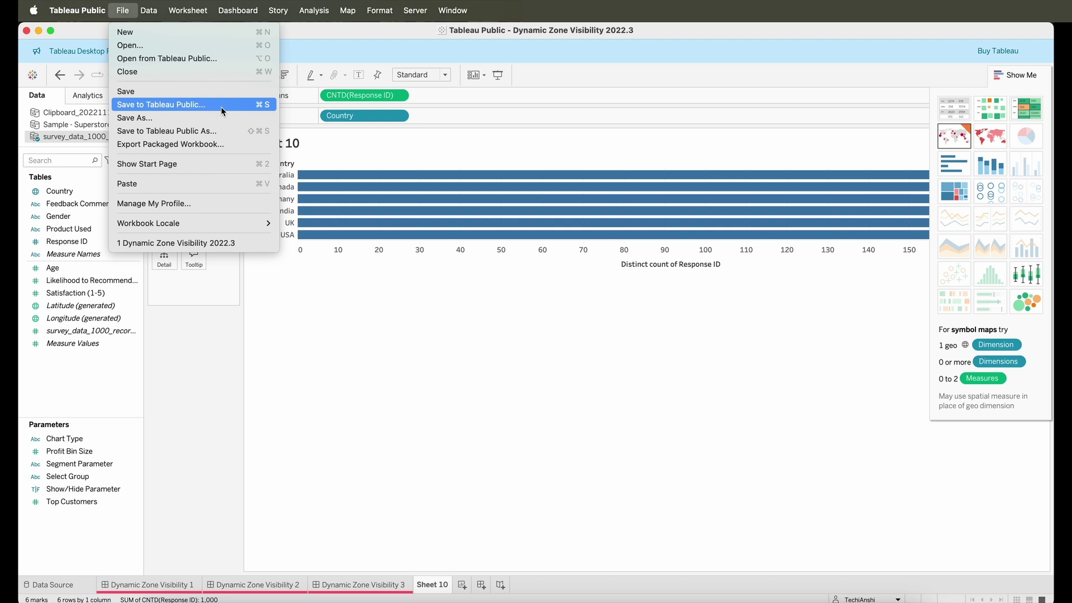
- Dismiss the File menu and plot SUM(Profit) by Category as horizontal bars
left_click(327, 508)
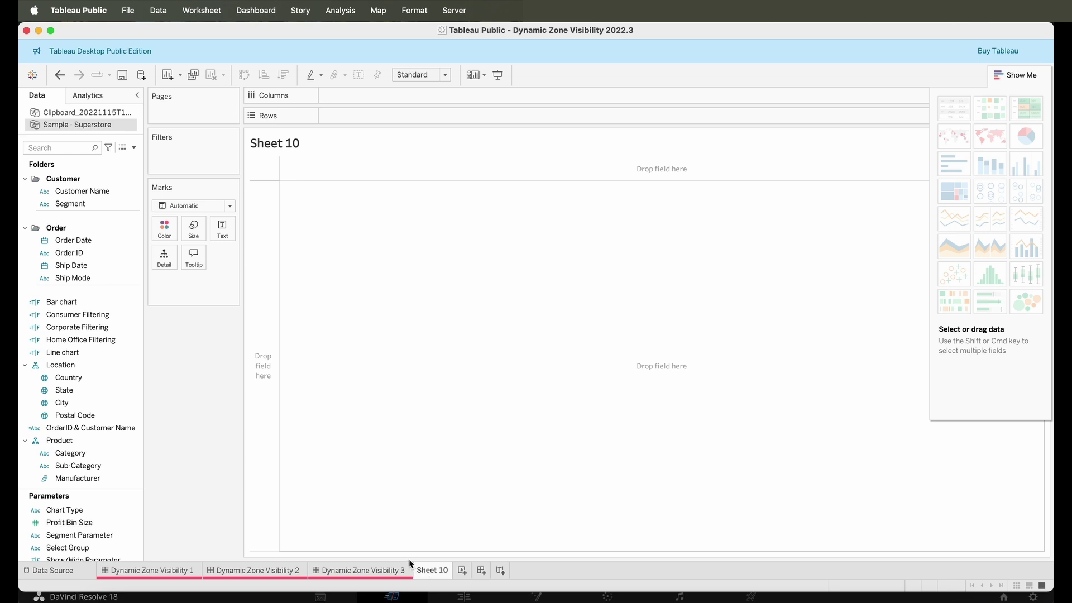
left_click_drag(70, 453, 372, 117)
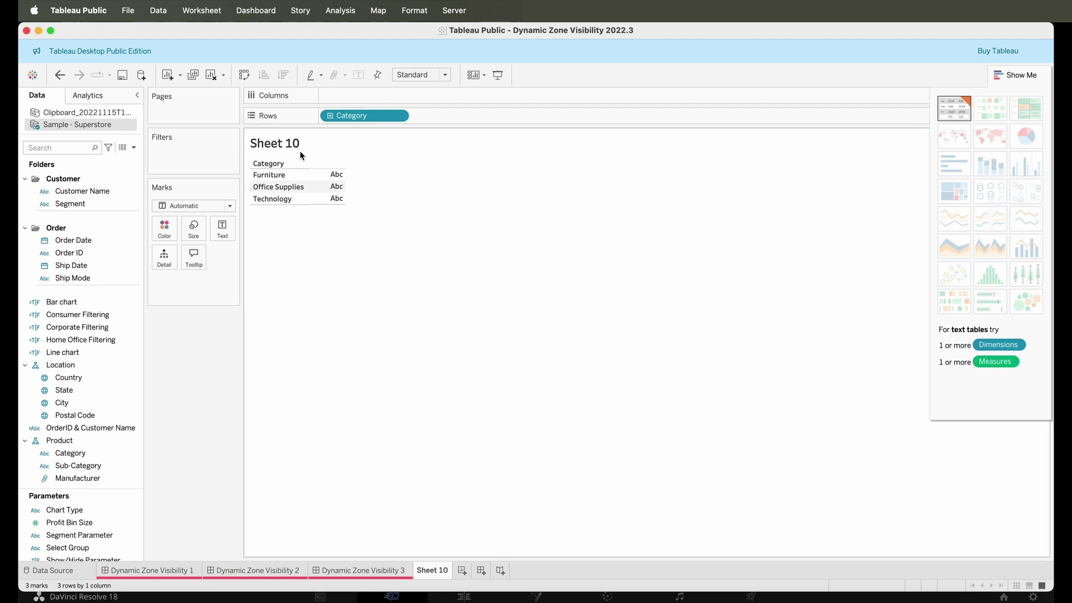
scroll(81, 441, "down", 5)
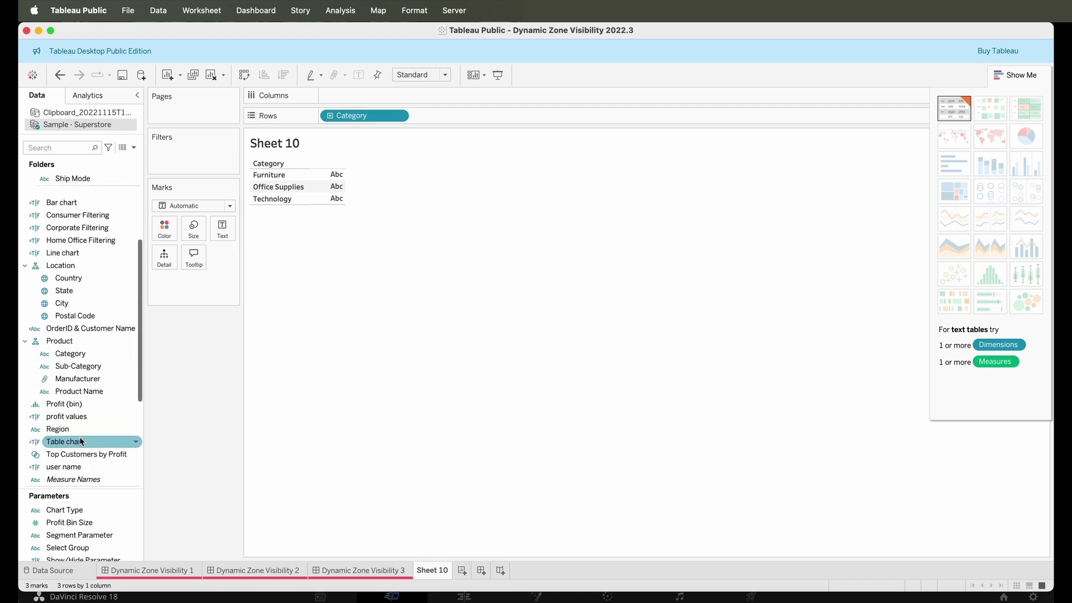
scroll(70, 434, "down", 3)
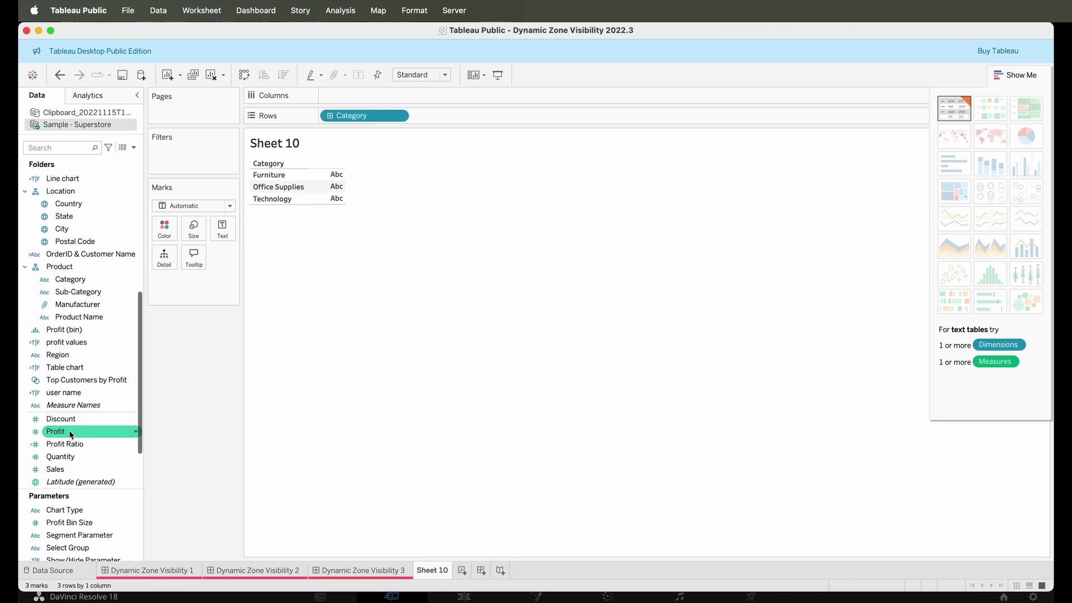
left_click_drag(59, 432, 357, 96)
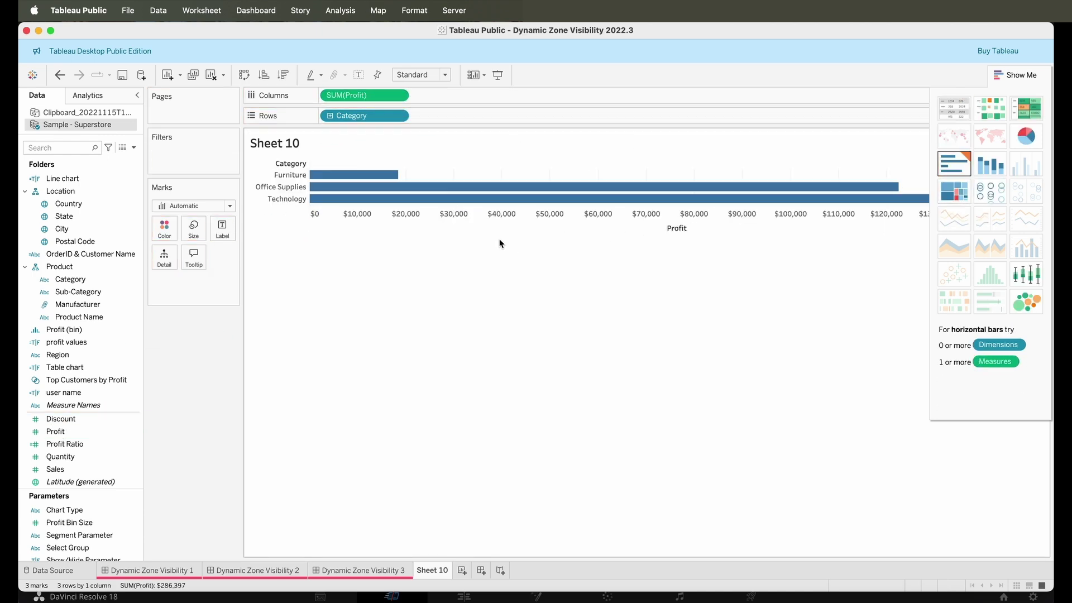
- Colour by State, switch to a symbol map, and enlarge the per-state Category pie charts
left_click(77, 217)
left_click_drag(77, 218, 165, 229)
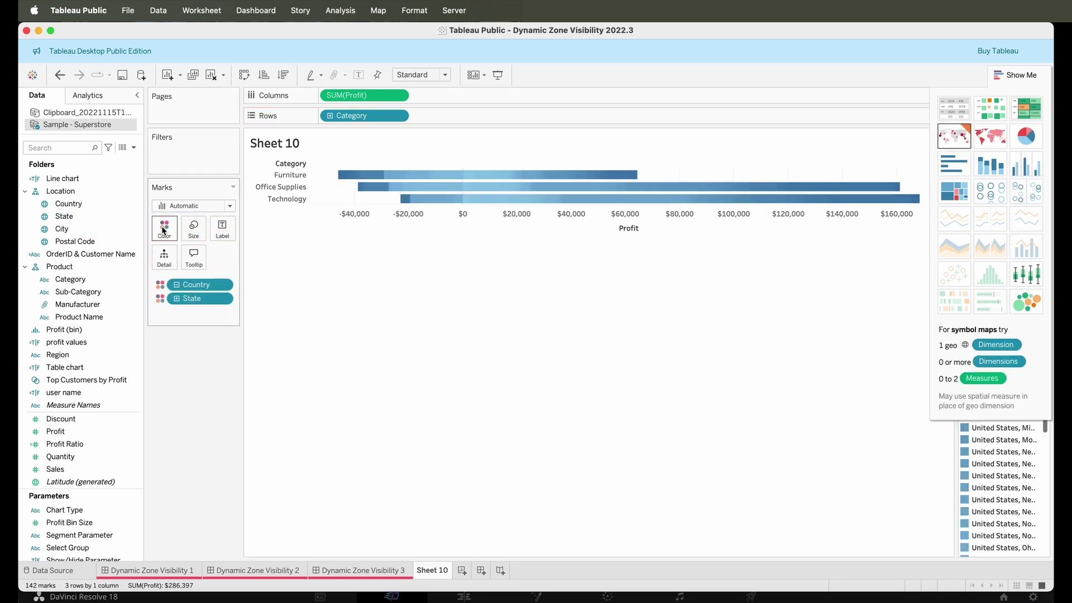
left_click(954, 140)
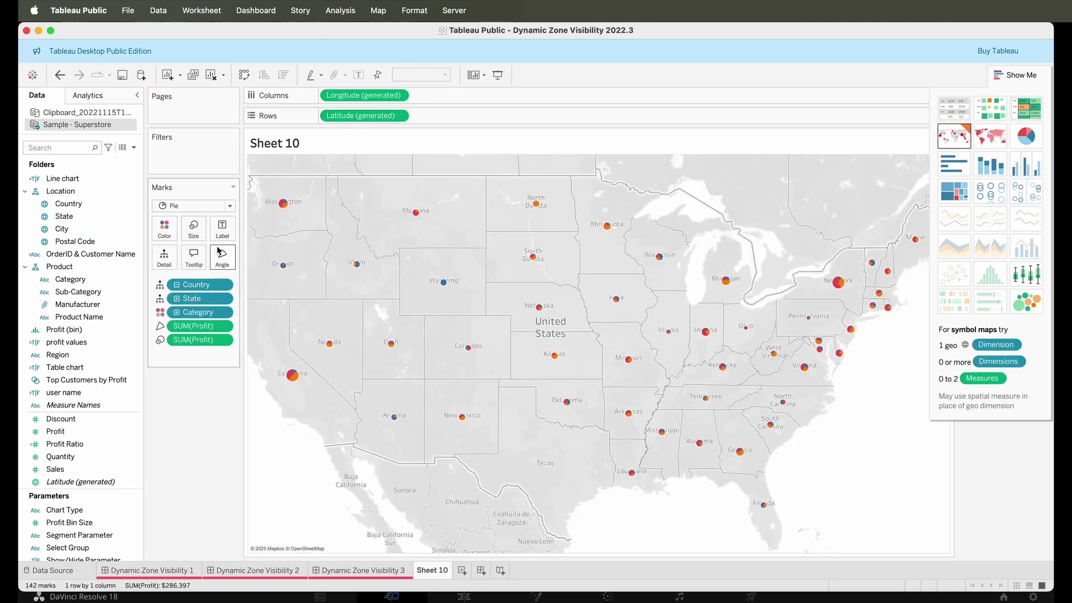
left_click(194, 226)
left_click_drag(227, 249, 249, 250)
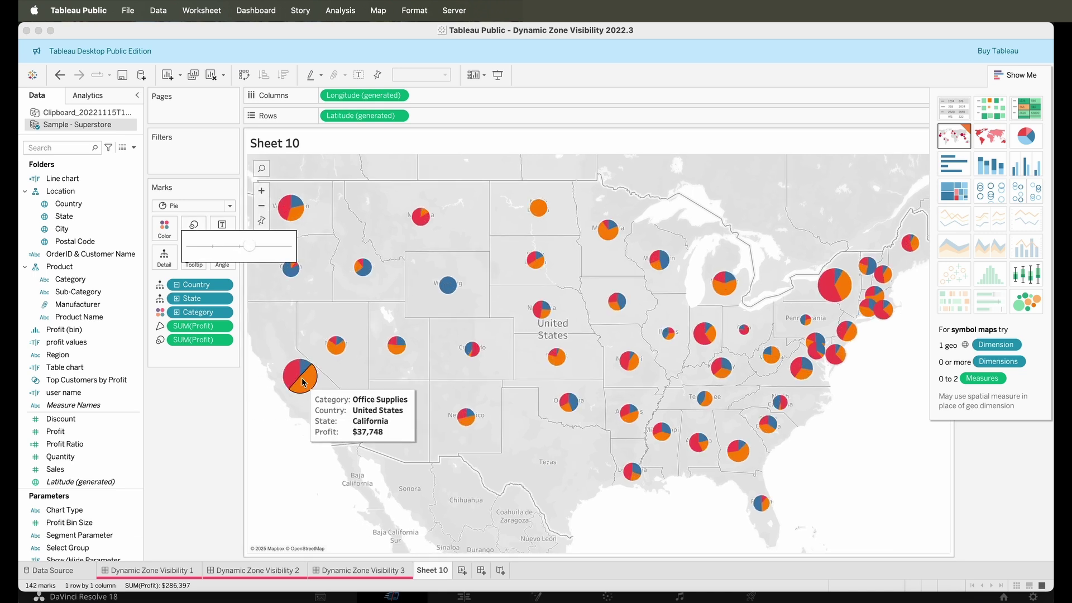